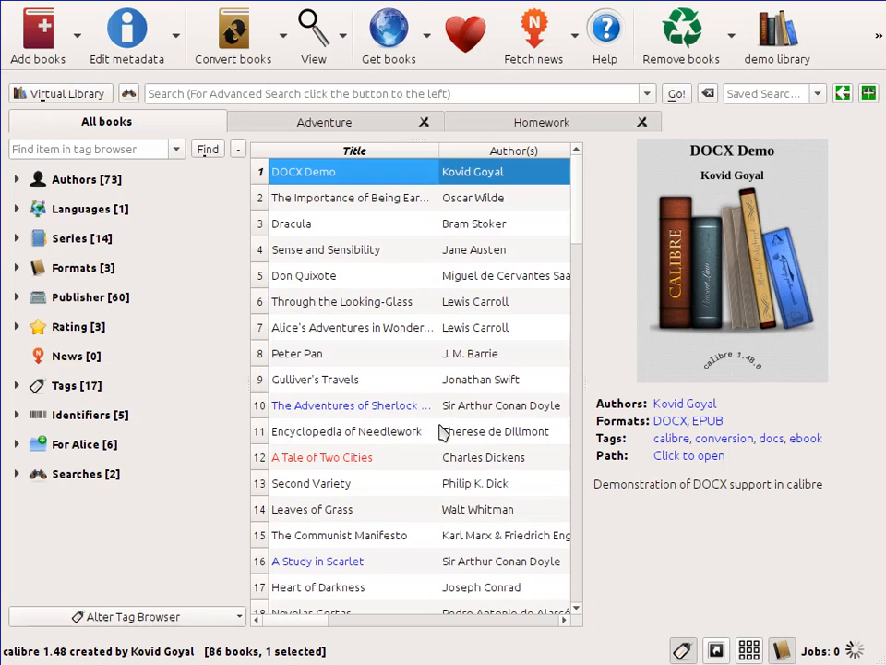
Step: Open the DOCX Demo book in the book editor
left_click(380, 305)
left_click(365, 176)
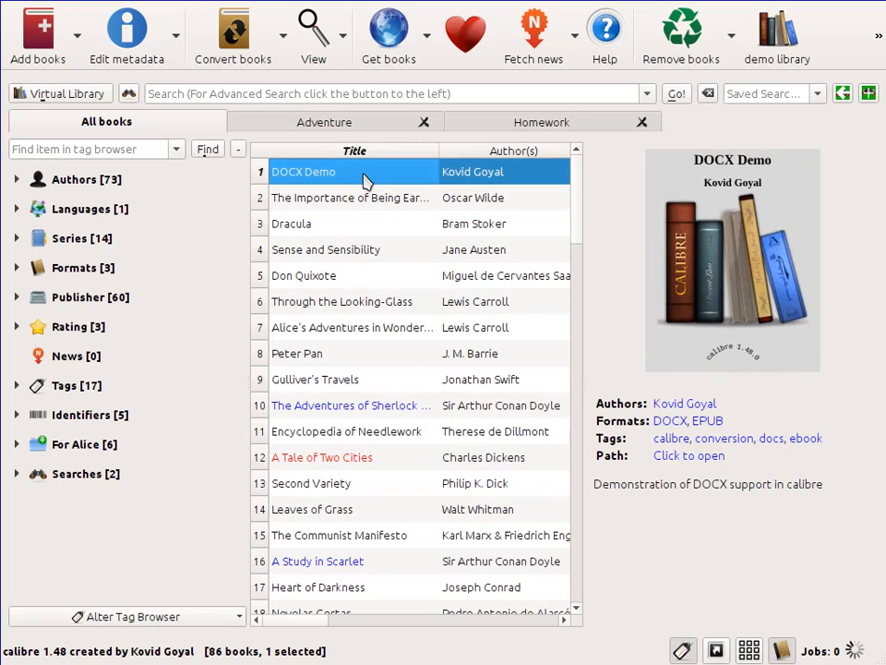
right_click(366, 176)
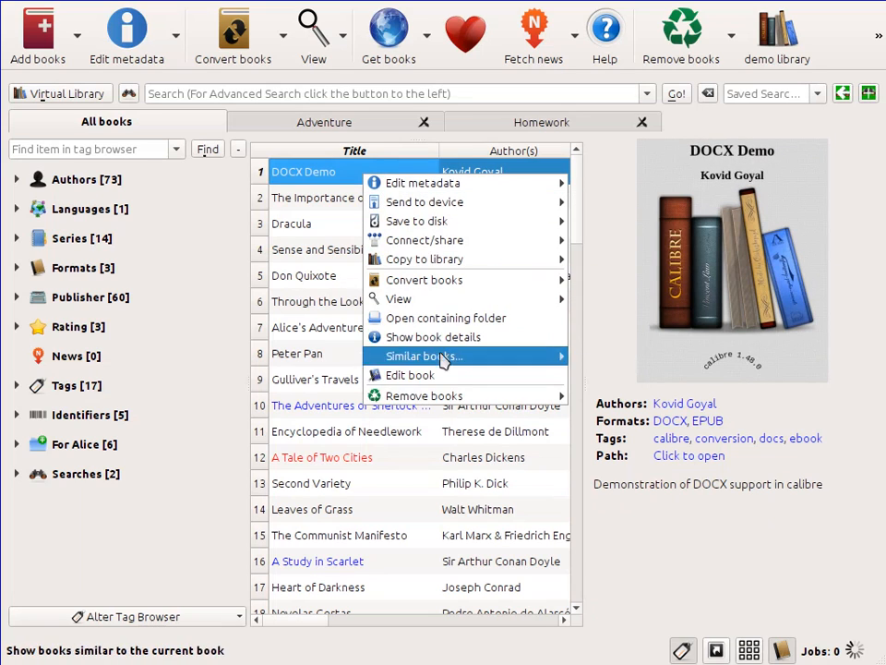
left_click(445, 377)
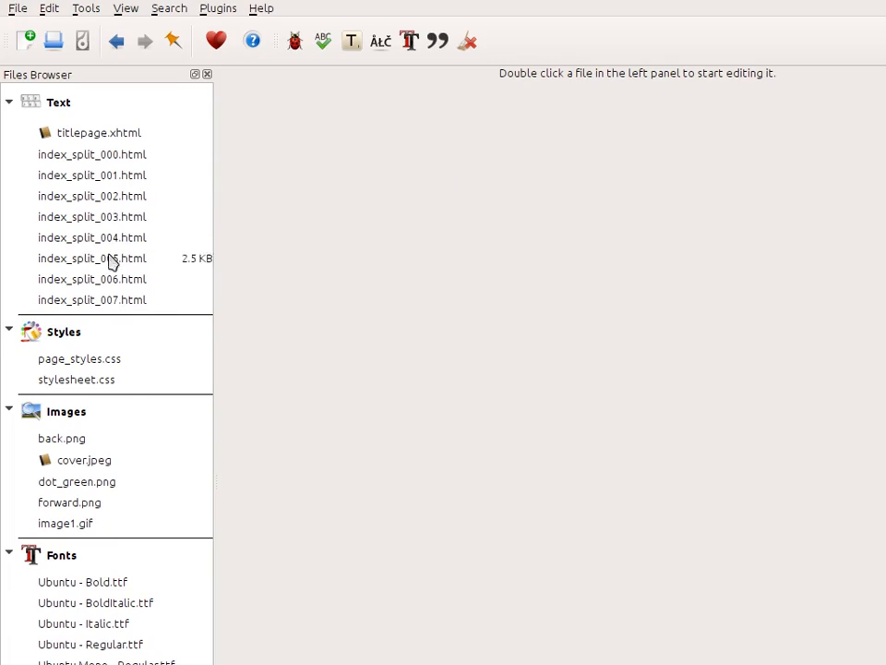
Step: Open index_split_001.html and change its first heading to "Text formatting"
double_click(107, 156)
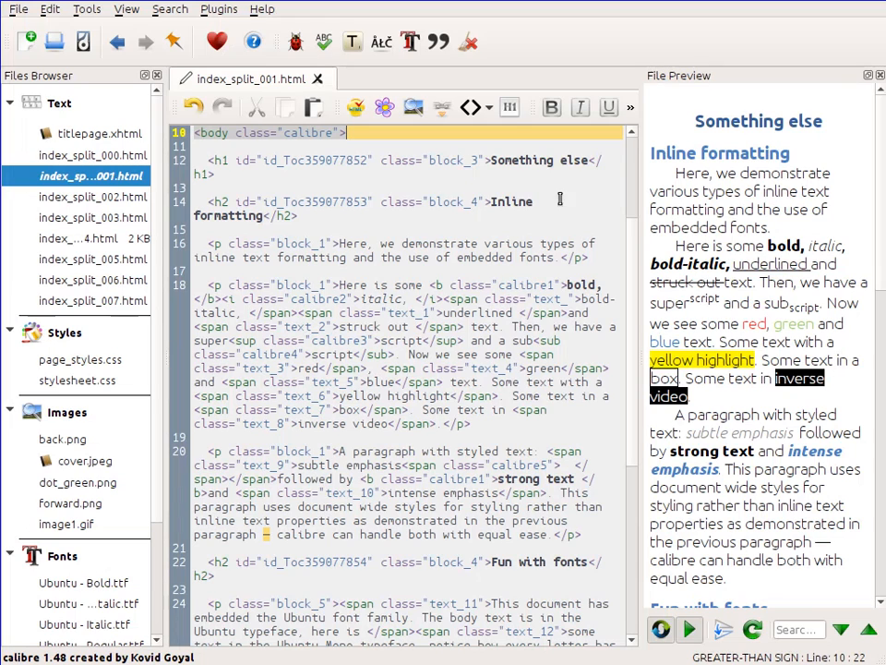
left_click(590, 159)
key("BackSpace")
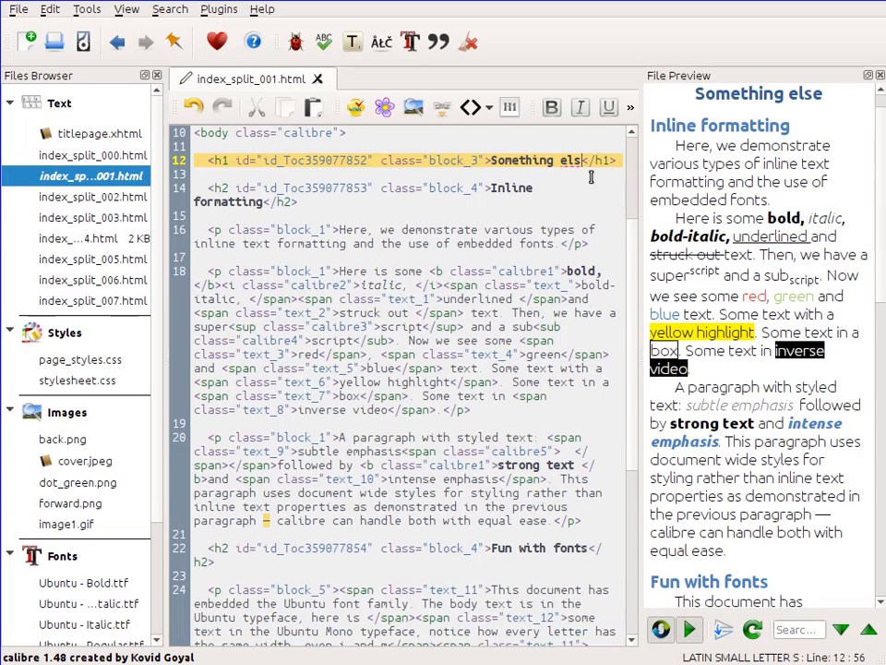
key("BackSpace")
key("BackSpace")
key("BackSpace")
key("BackSpace")
key("BackSpace")
key("BackSpace")
key("BackSpace")
key("BackSpace")
key("BackSpace")
key("BackSpace")
key("BackSpace")
key("BackSpace")
key("BackSpace")
type("Text formatt")
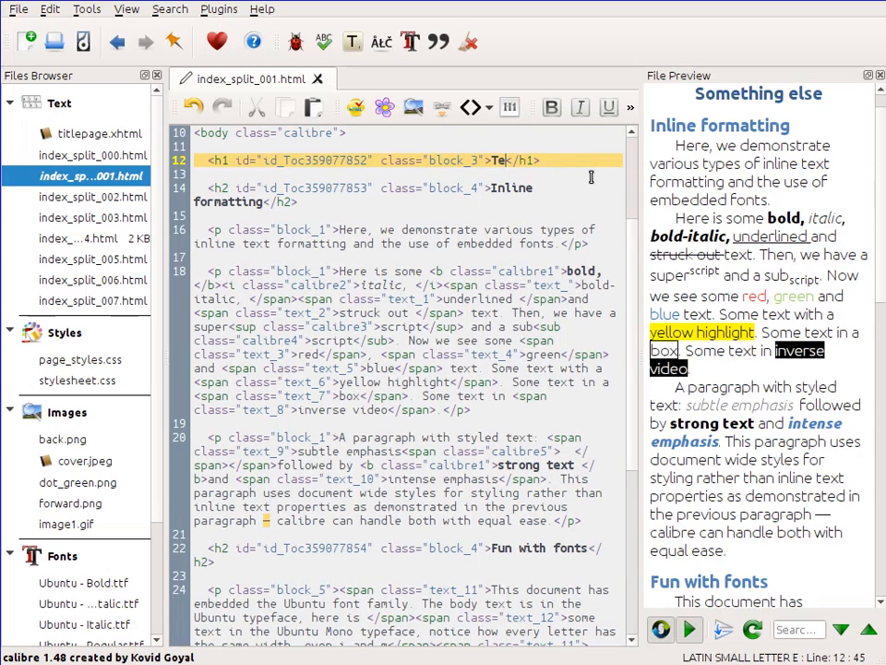
type("ing")
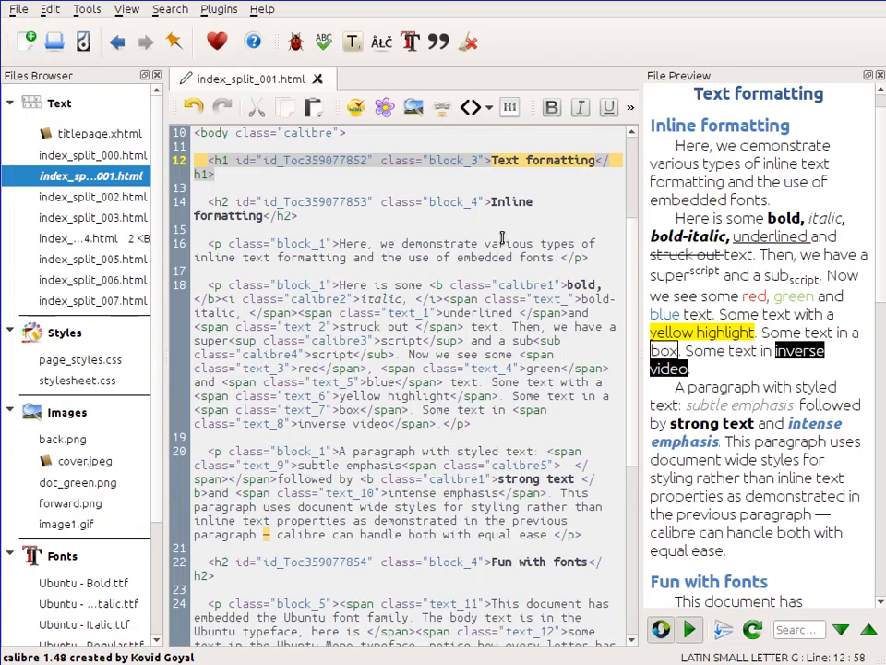
Step: Move through the code and preview to see how the preview follows the cursor position
scroll(501, 238, "down", 8)
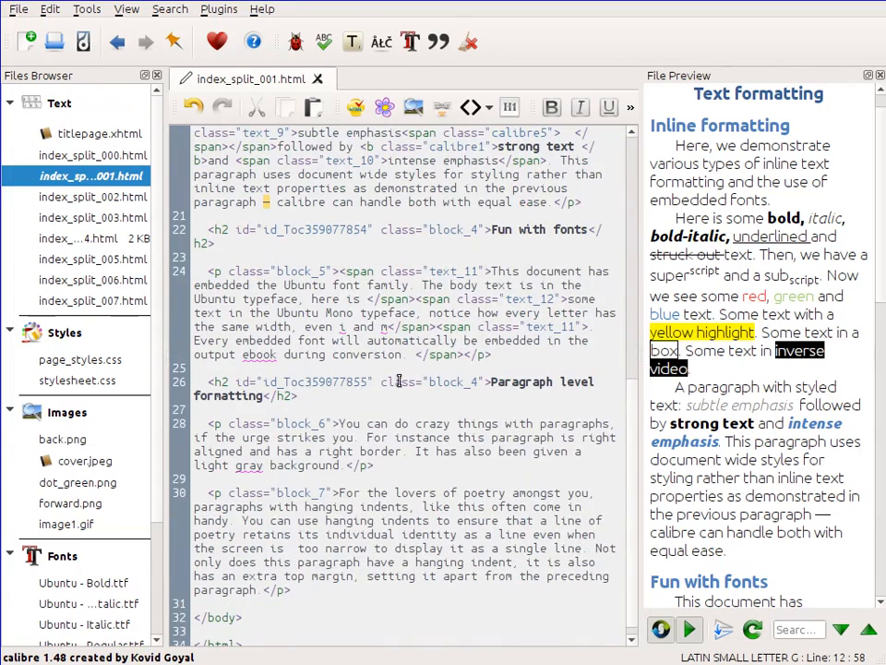
left_click(546, 382)
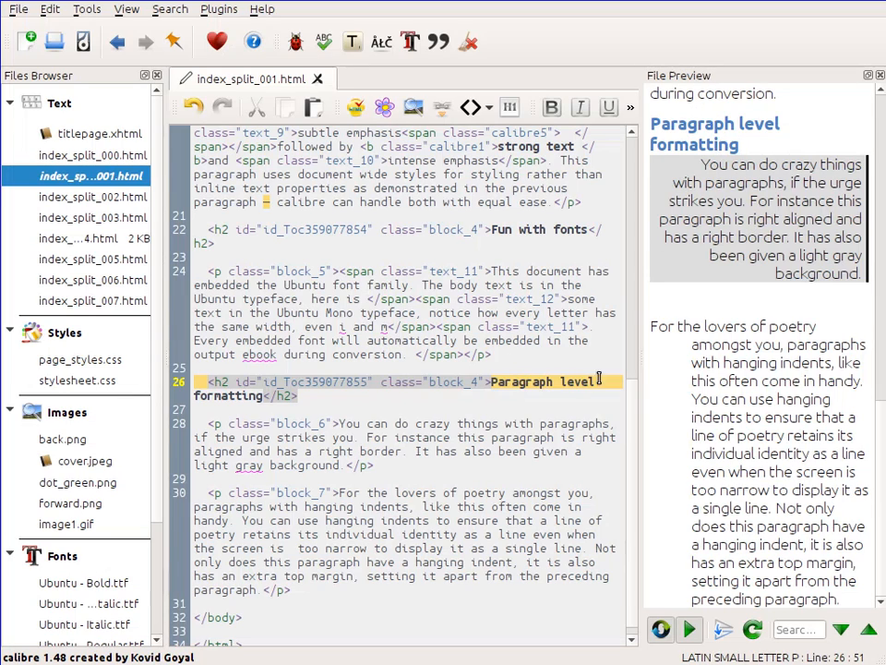
scroll(749, 441, "up", 5)
scroll(750, 442, "up", 10)
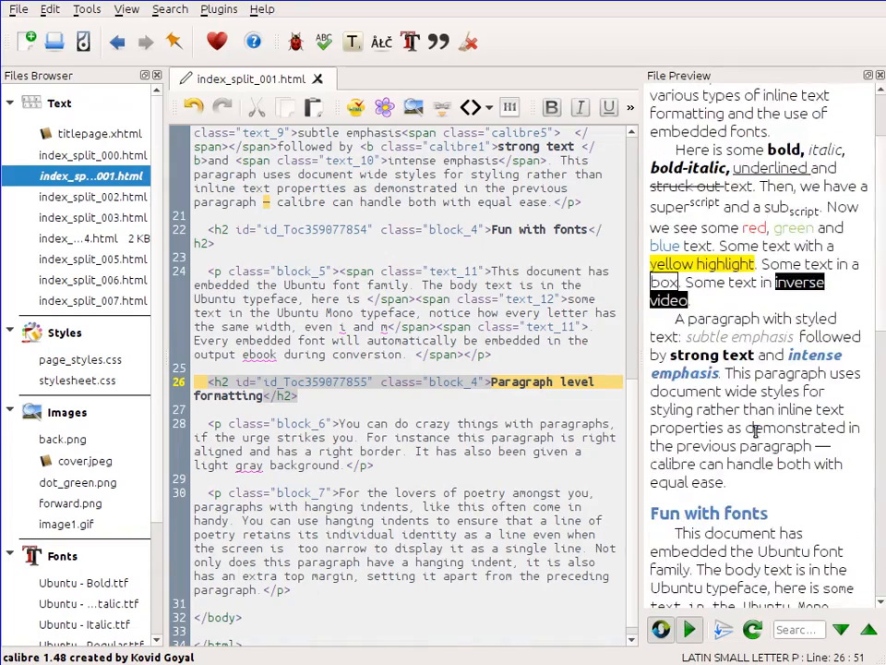
left_click(755, 126)
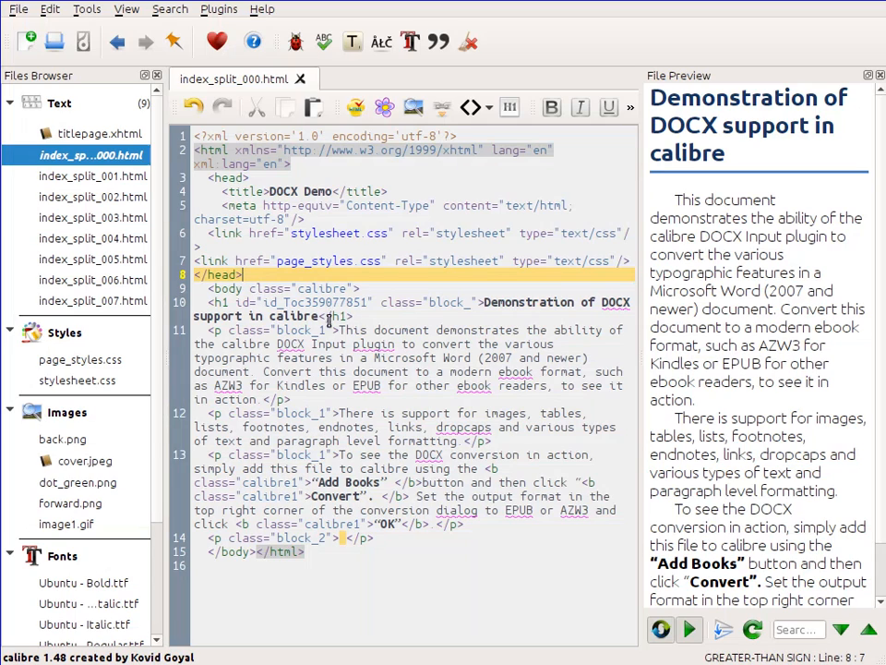
Step: Beautify the code of index_split_000.html and move the cursor between its paragraphs to check the preview sync
left_click(384, 109)
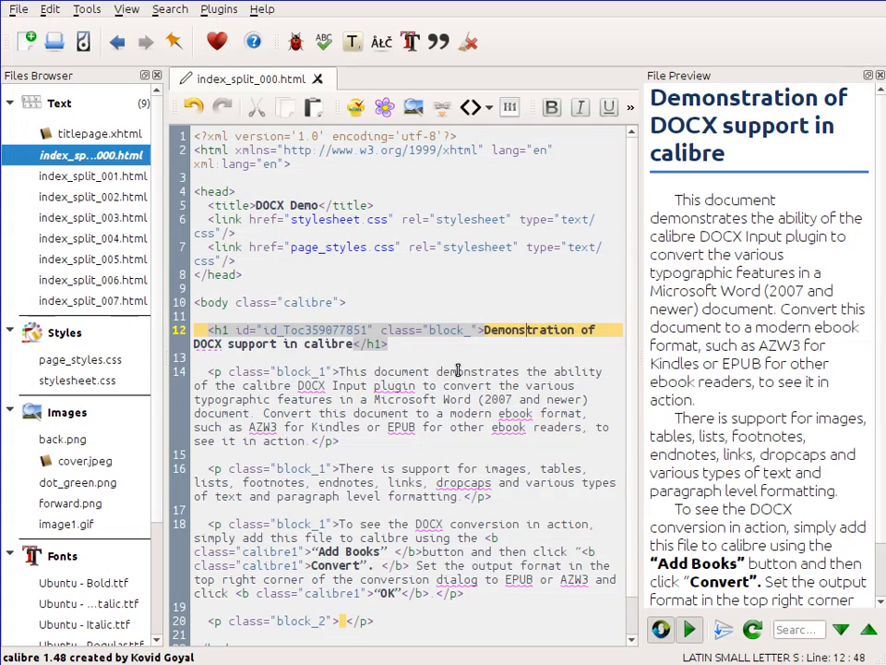
key("Down")
key("Down")
key("Down")
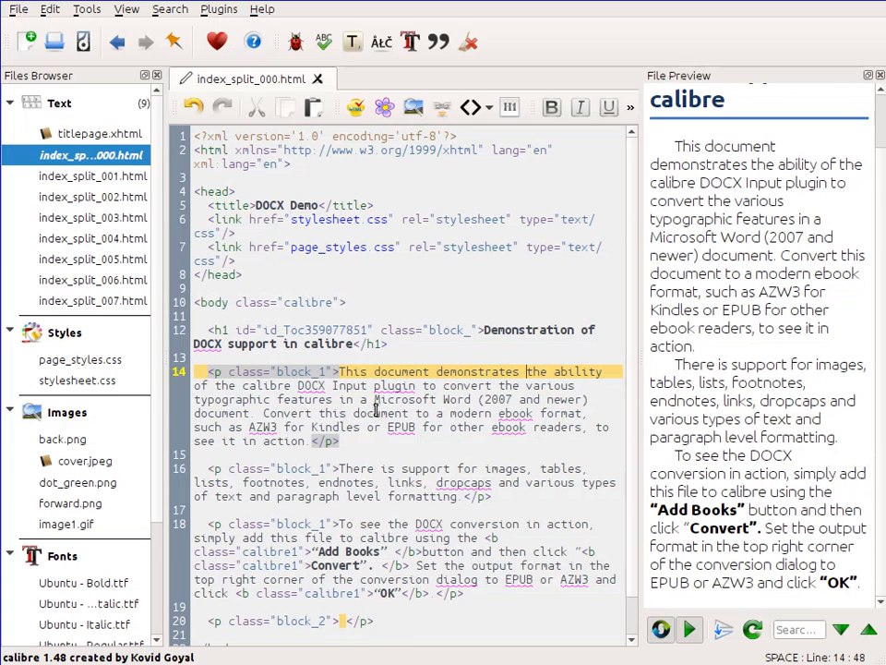
left_click(366, 546)
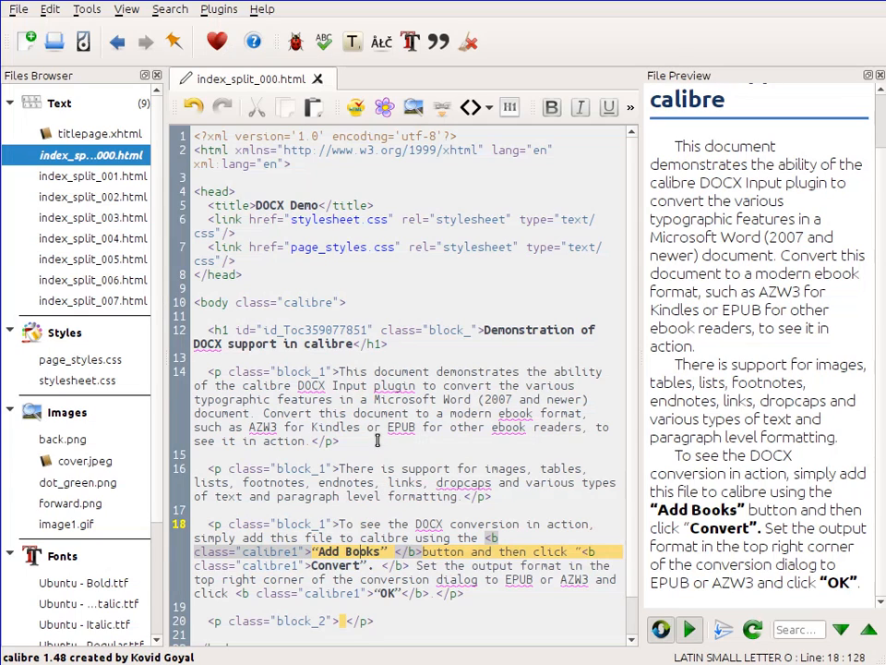
left_click(525, 330)
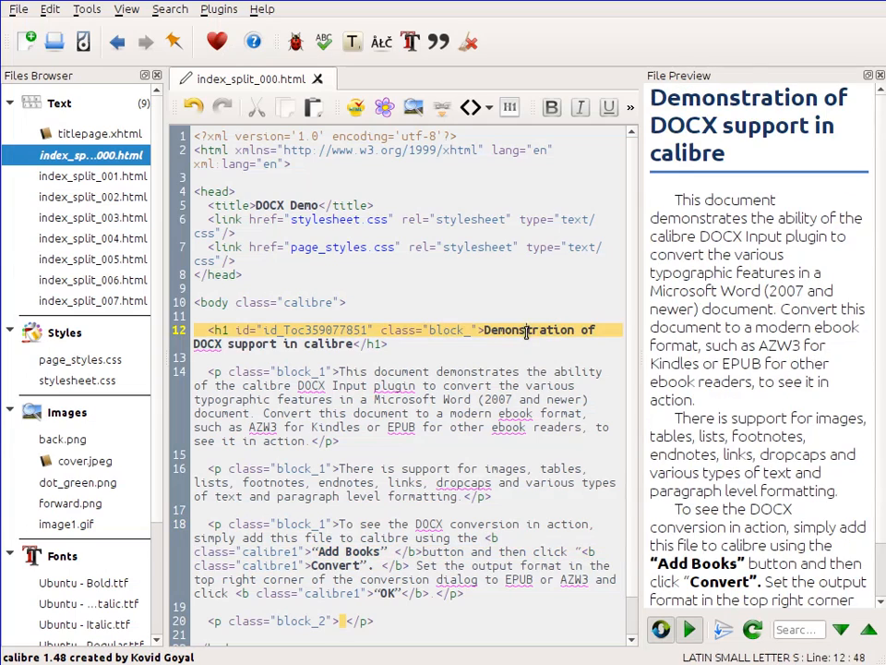
left_click(349, 551)
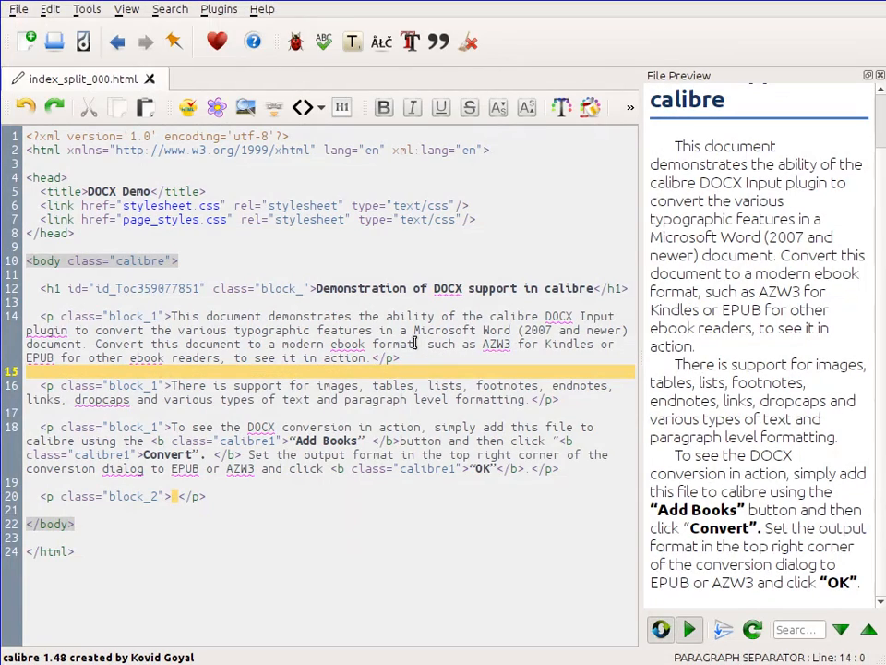
Step: Make "document demonstrates" bold and colour "support for images" red (#ff0000)
left_click_drag(207, 316, 360, 316)
left_click(383, 108)
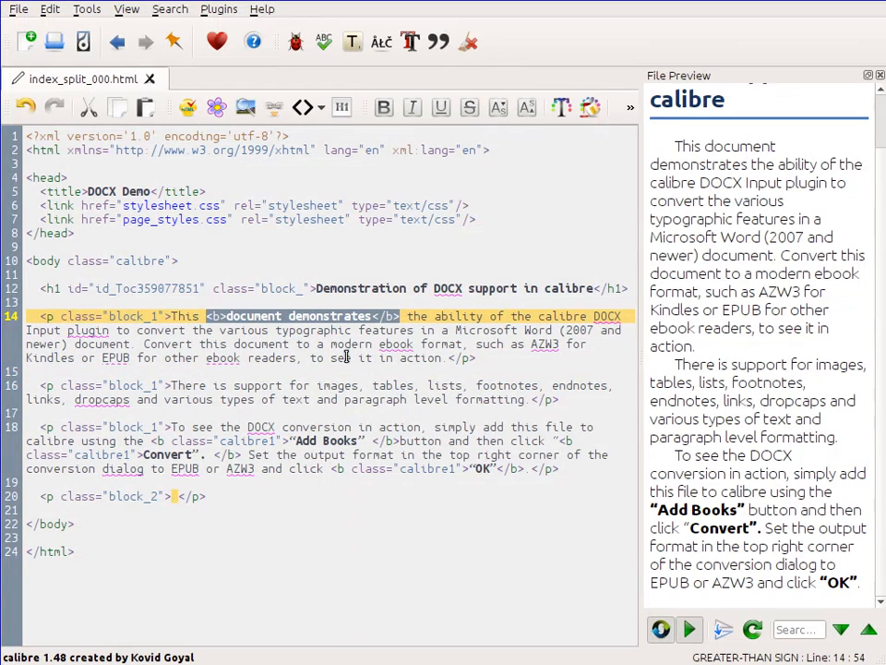
left_click_drag(234, 386, 360, 386)
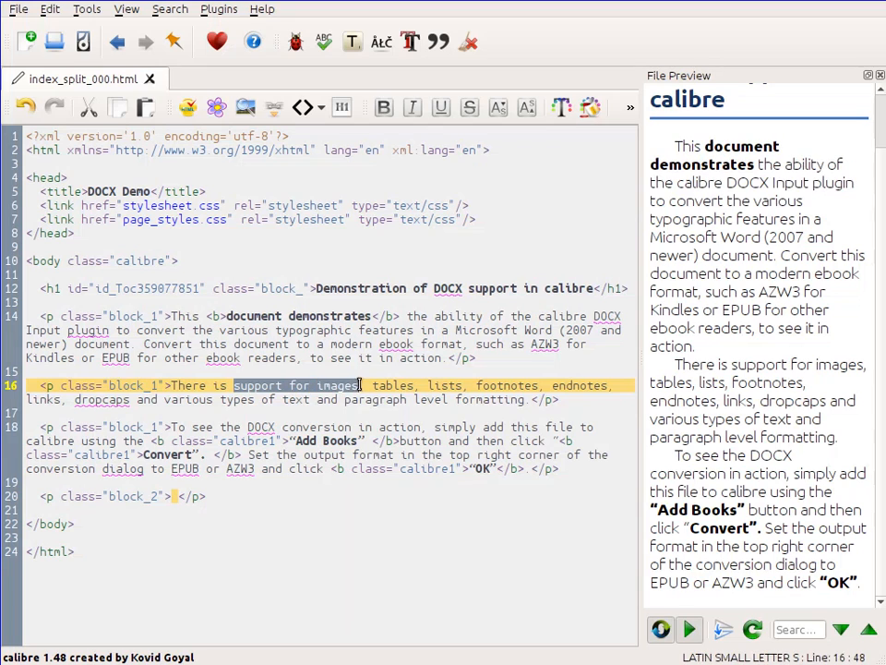
left_click(562, 108)
left_click(228, 248)
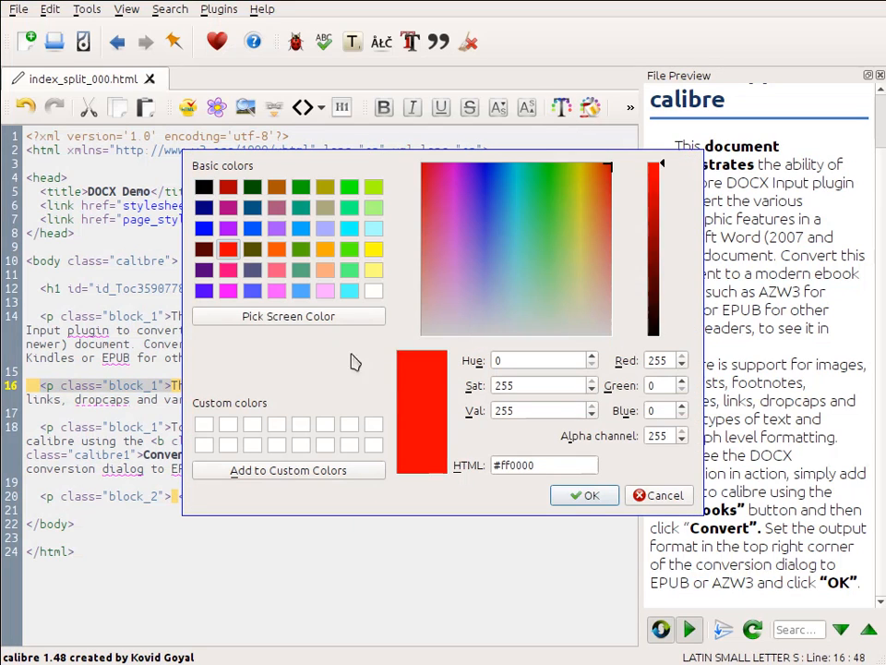
left_click(581, 495)
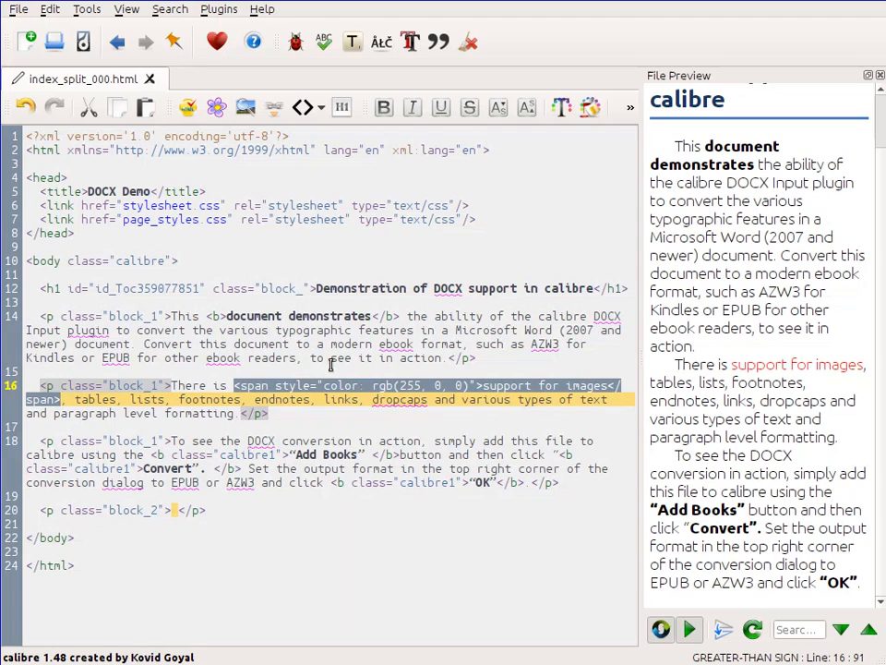
Step: Insert the image tweak.png, imported from disk, at the end of the first paragraph
left_click(446, 358)
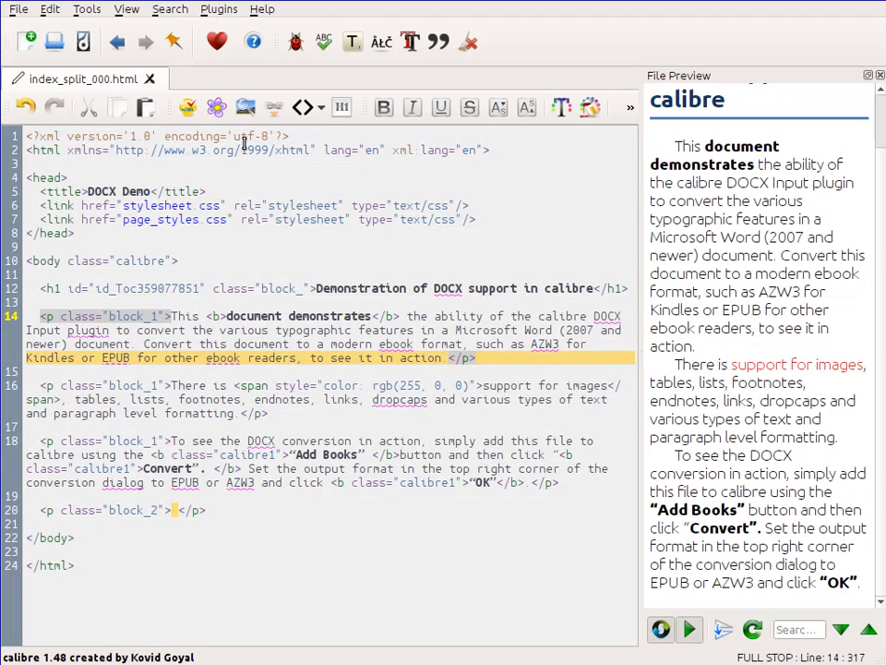
left_click(244, 107)
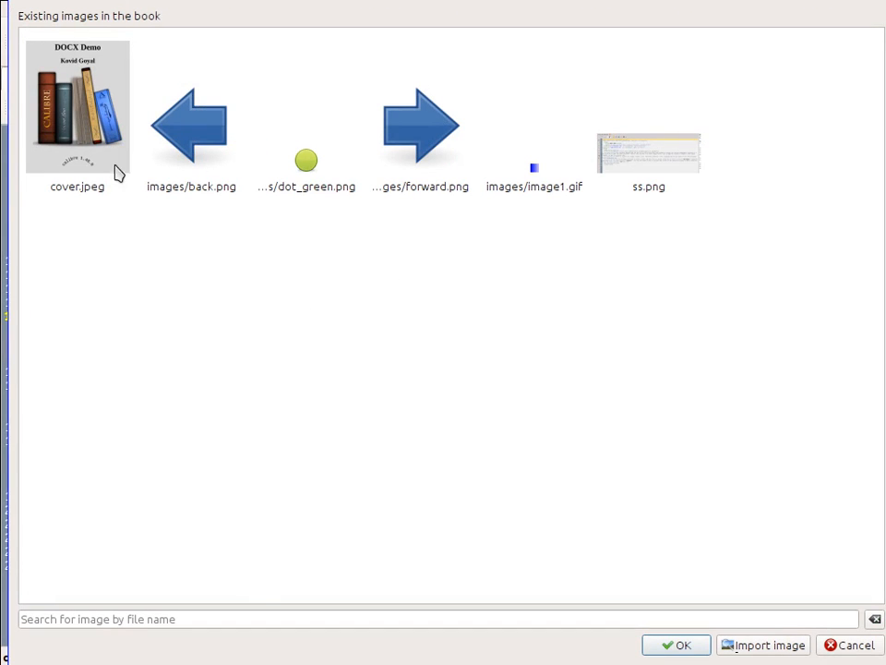
left_click(765, 649)
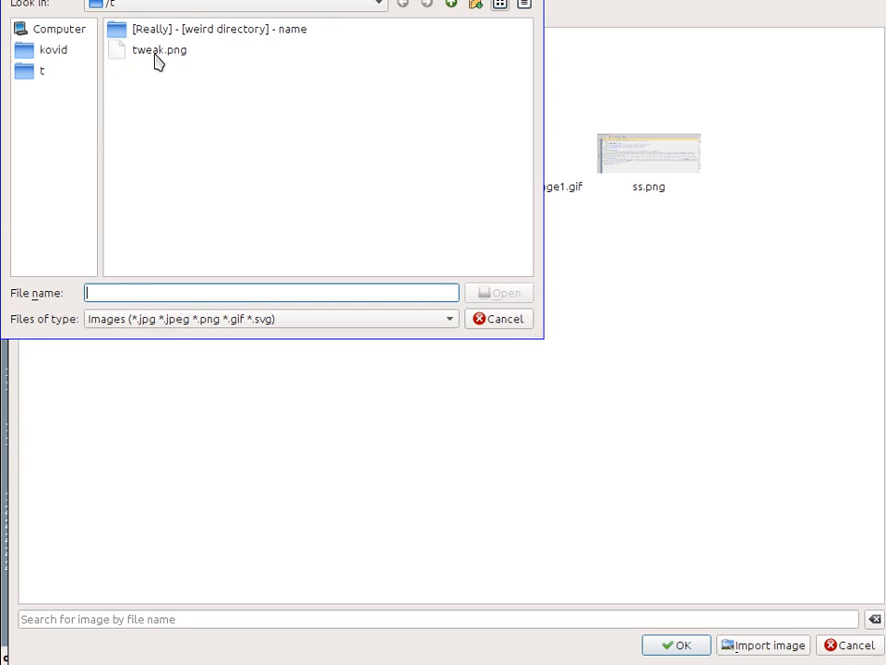
left_click(158, 61)
left_click(484, 293)
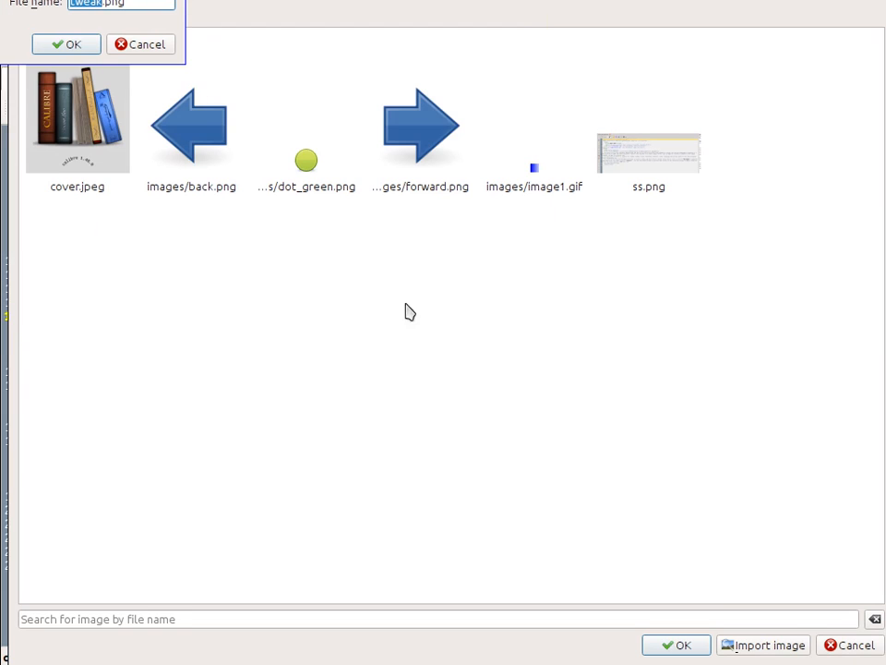
left_click(70, 46)
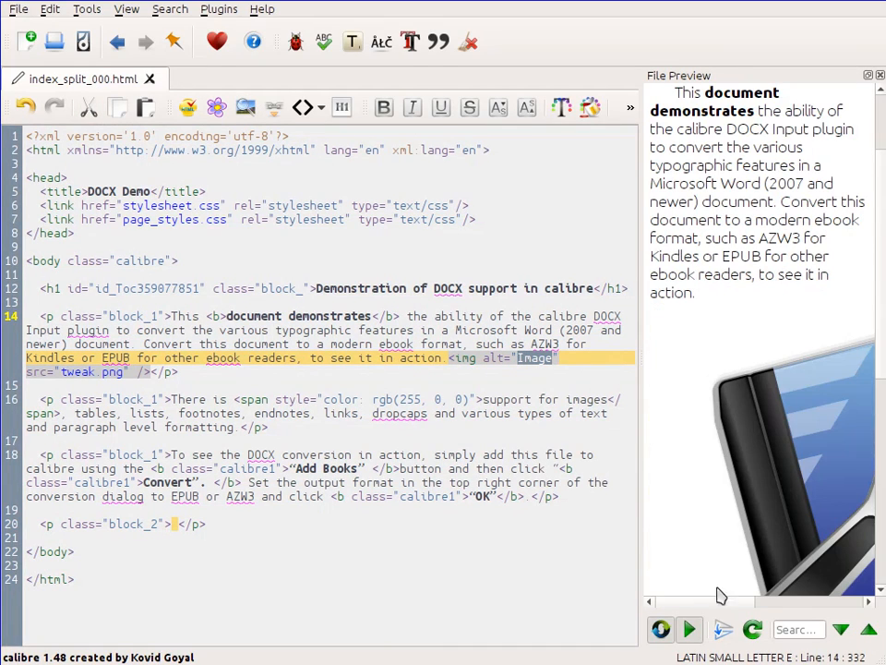
mouse_move(717, 605)
left_mouse_down()
mouse_move(788, 618)
mouse_move(716, 609)
left_mouse_up()
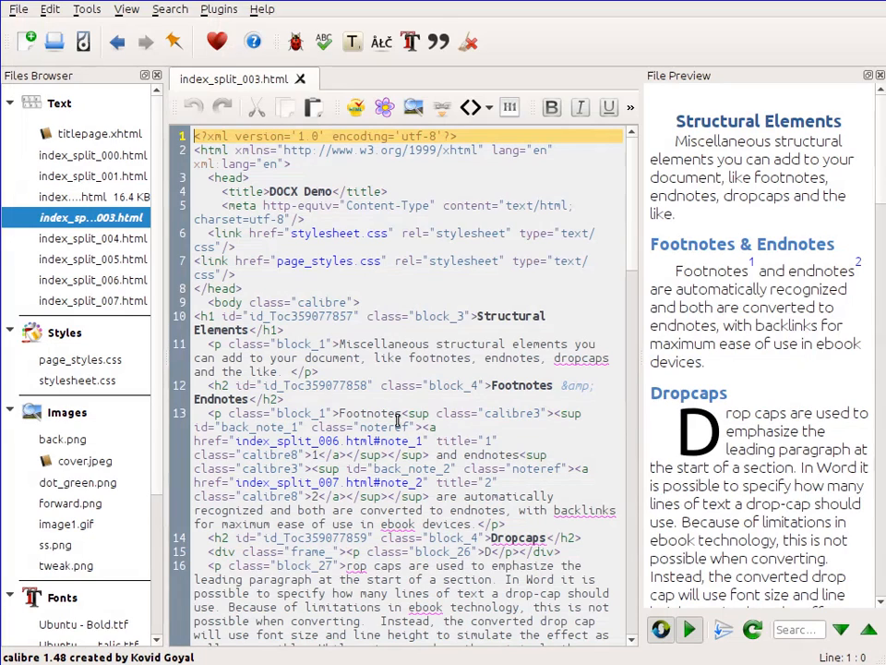
Step: Follow the footnote link to index_split_006.html and the stylesheet link to open stylesheet.css
left_click(329, 445, "ctrl")
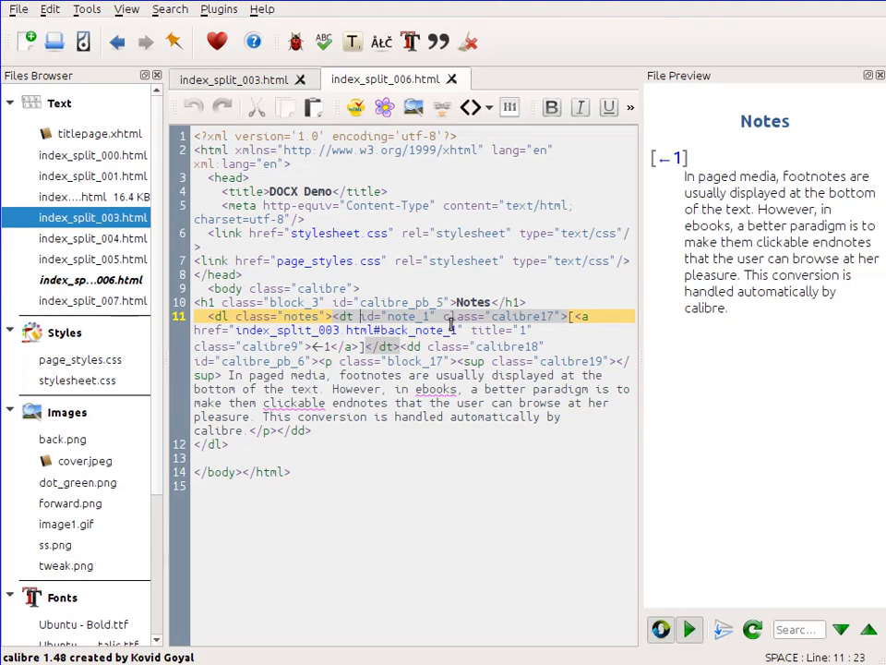
left_click(325, 237, "ctrl")
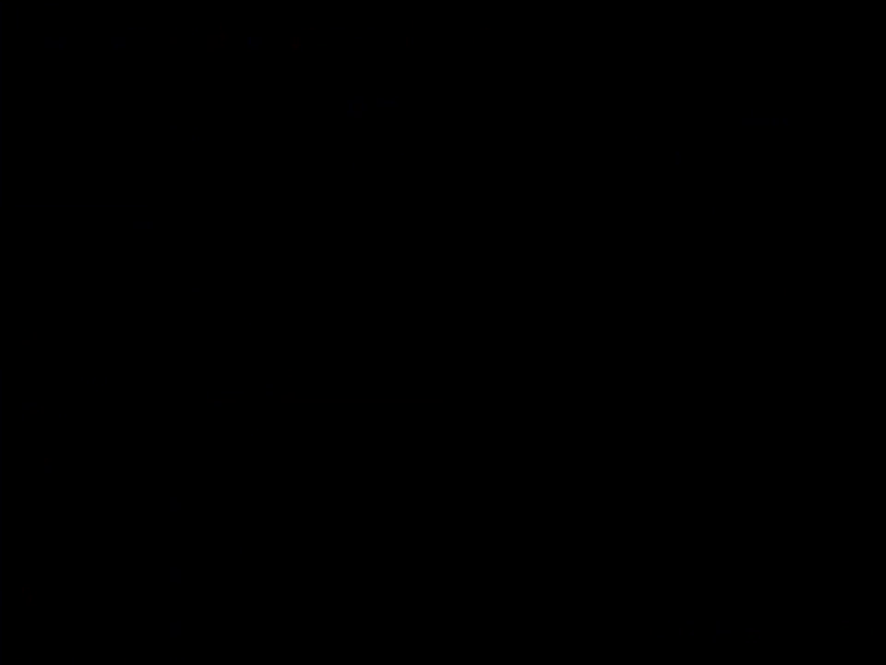
left_click(438, 394)
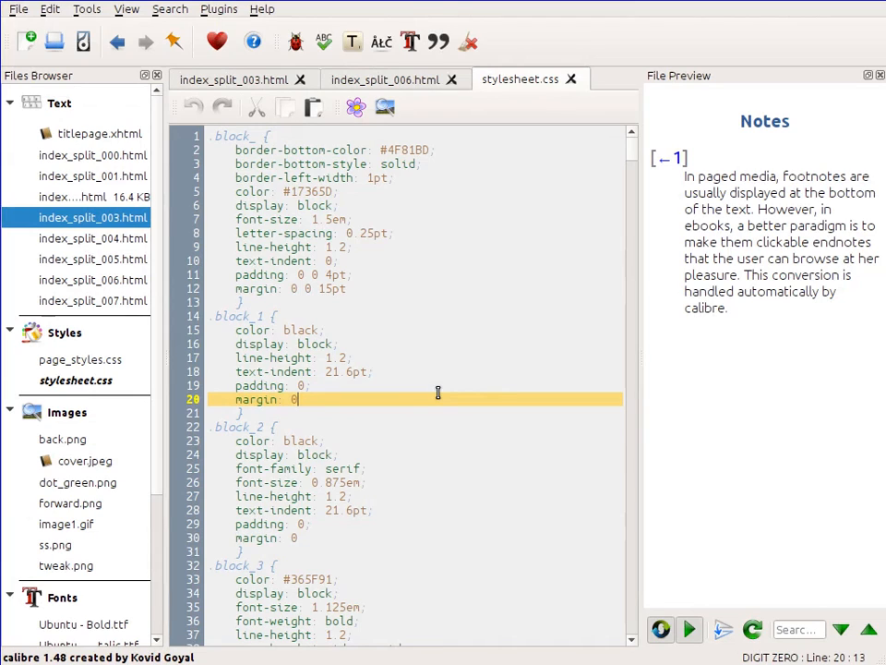
Step: Open and read the help page for the text-indent property, then return to the index_split_006.html tab
right_click(252, 371)
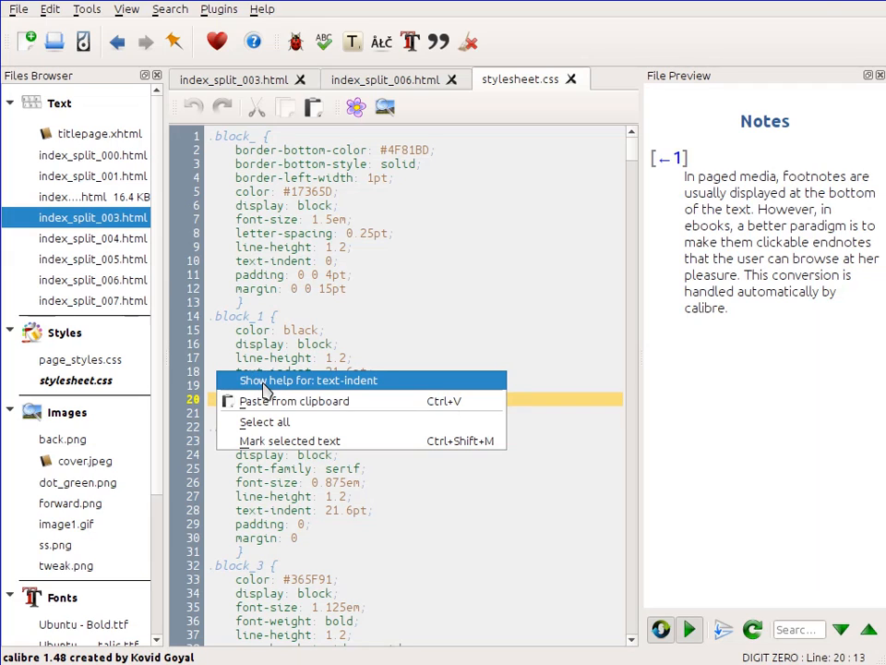
left_click(263, 385)
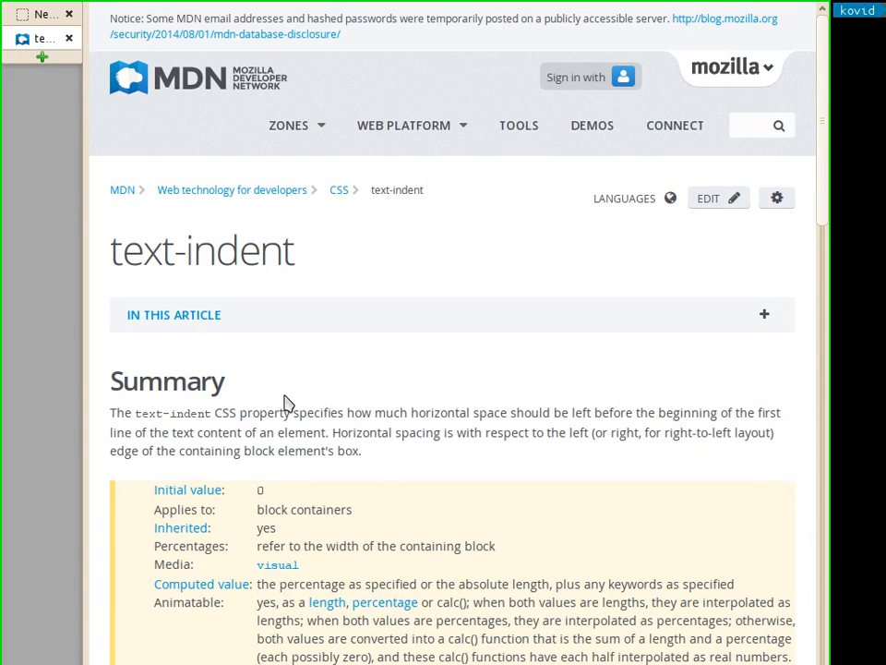
scroll(286, 404, "down", 6)
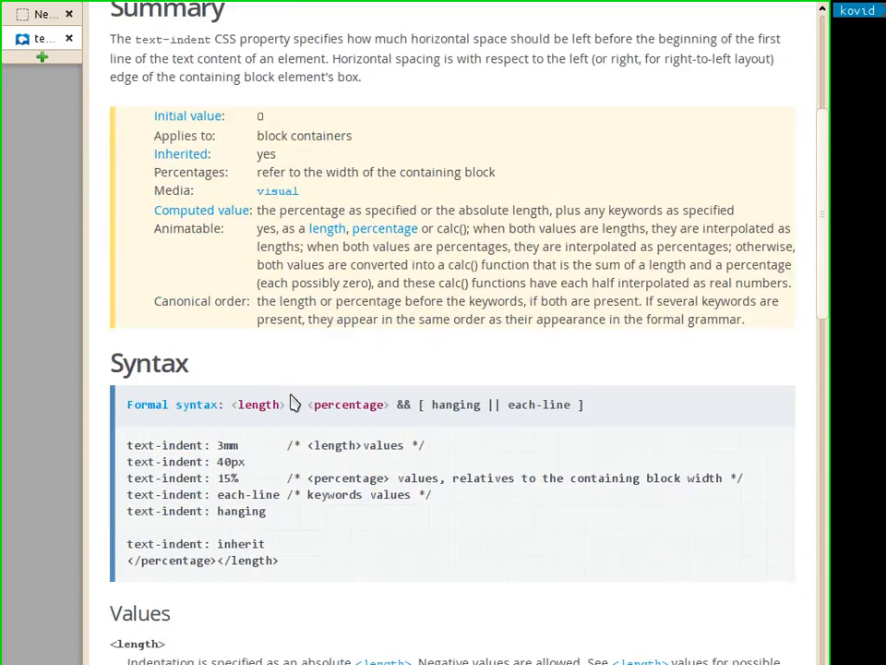
scroll(301, 400, "down", 3)
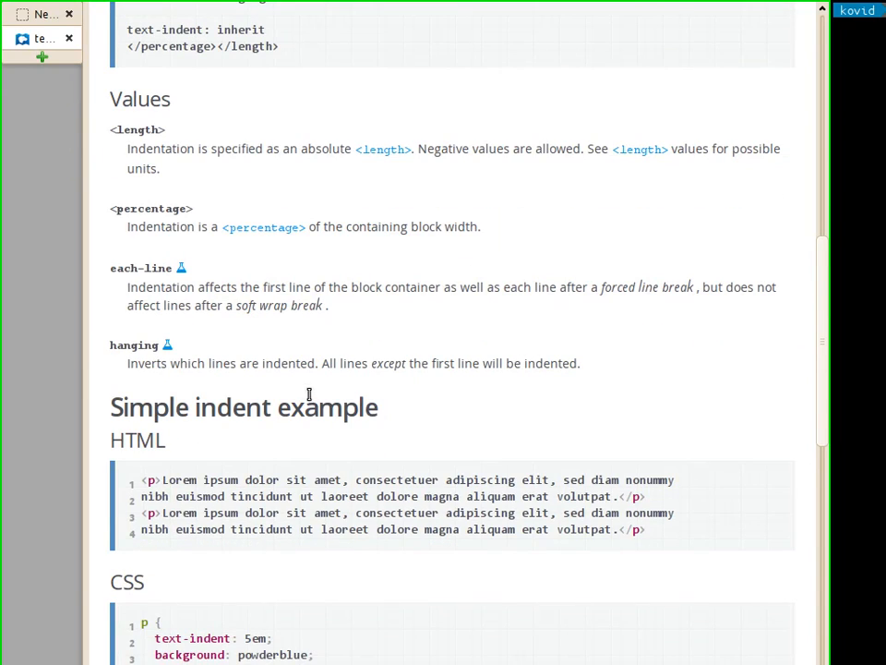
key("alt+Tab")
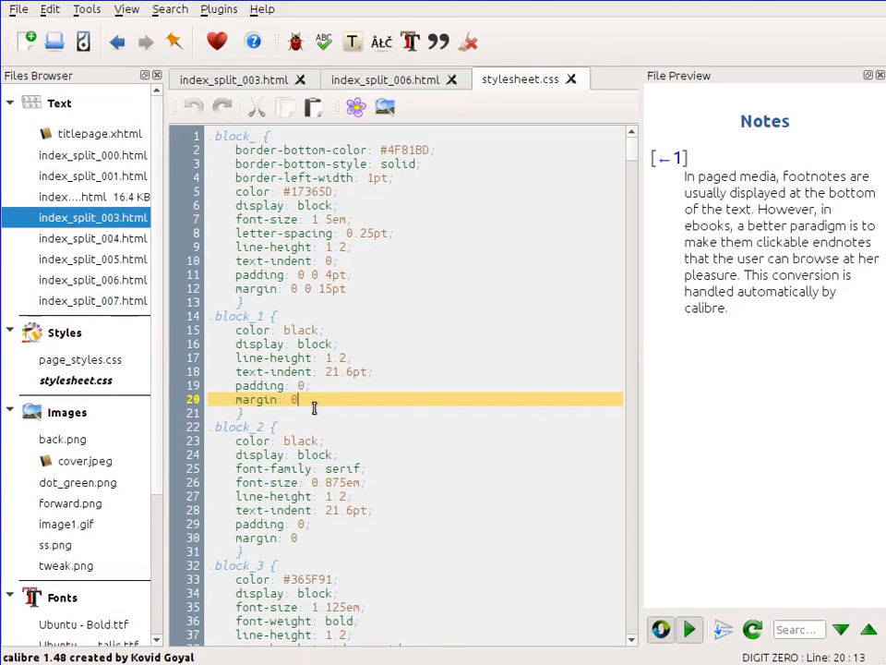
left_click(385, 79)
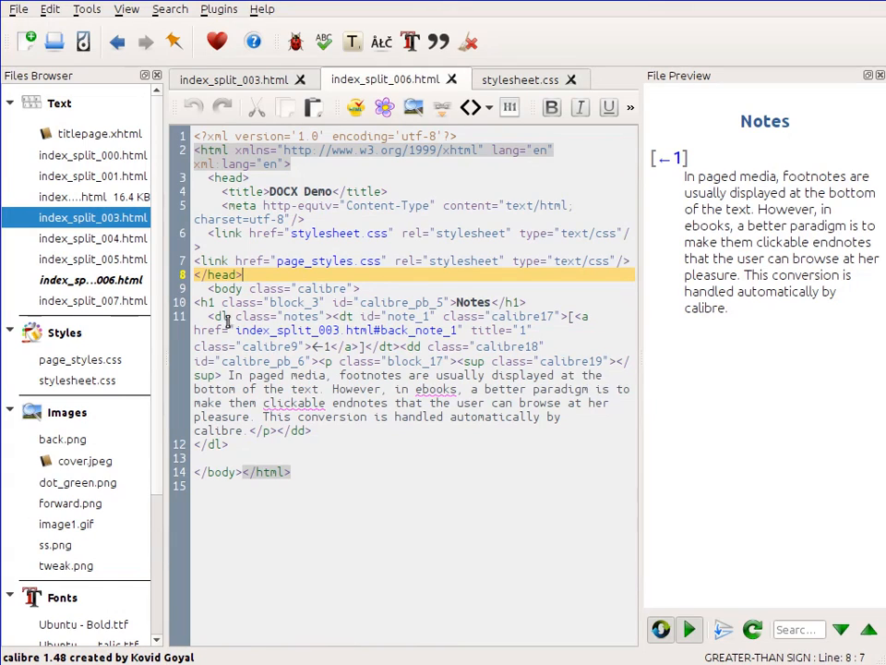
Step: Open the Live CSS panel and place the cursor in the Dropcaps heading to inspect its matched rules
right_click(221, 317)
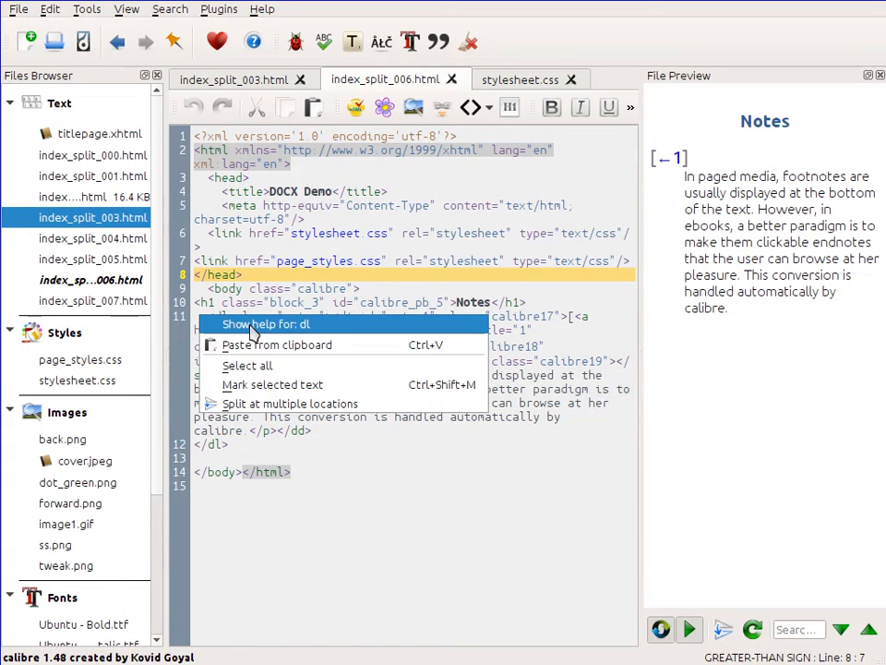
left_click(381, 469)
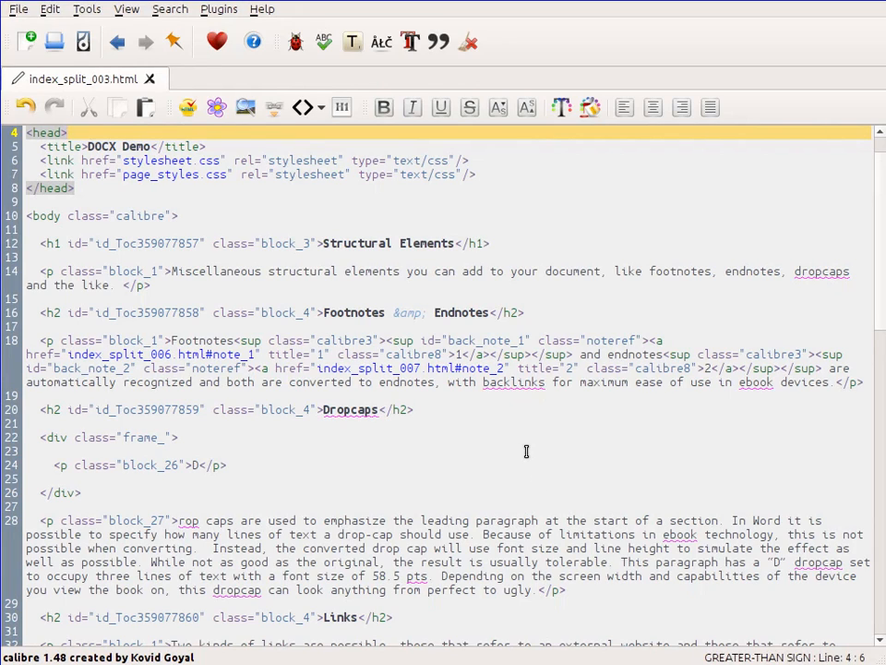
left_click(126, 9)
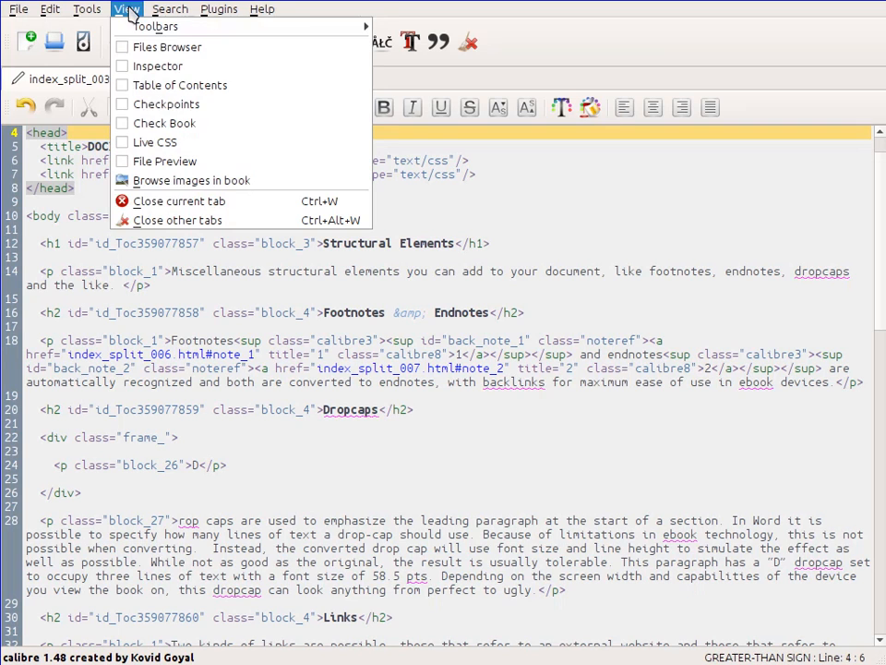
left_click(140, 143)
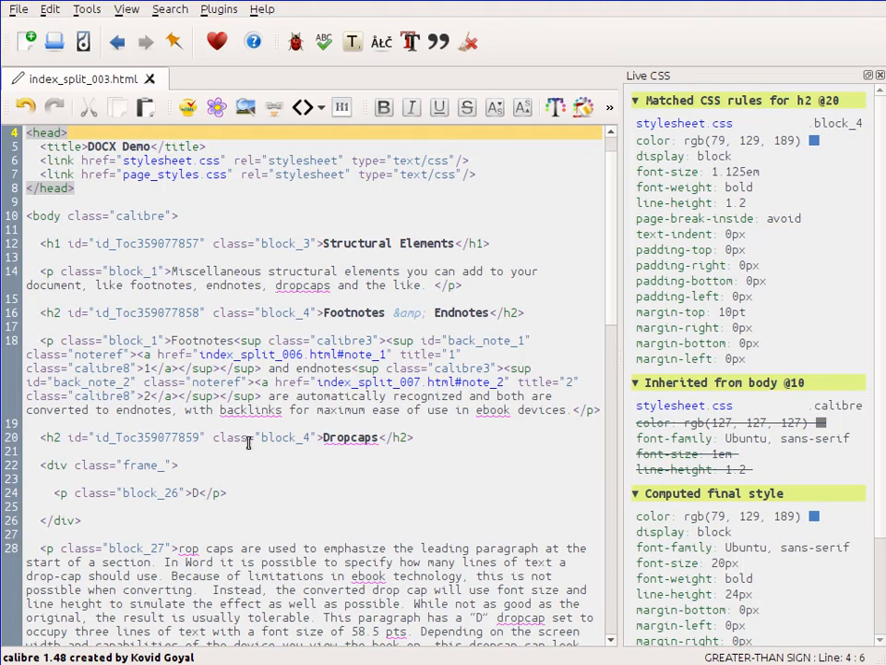
left_click(351, 438)
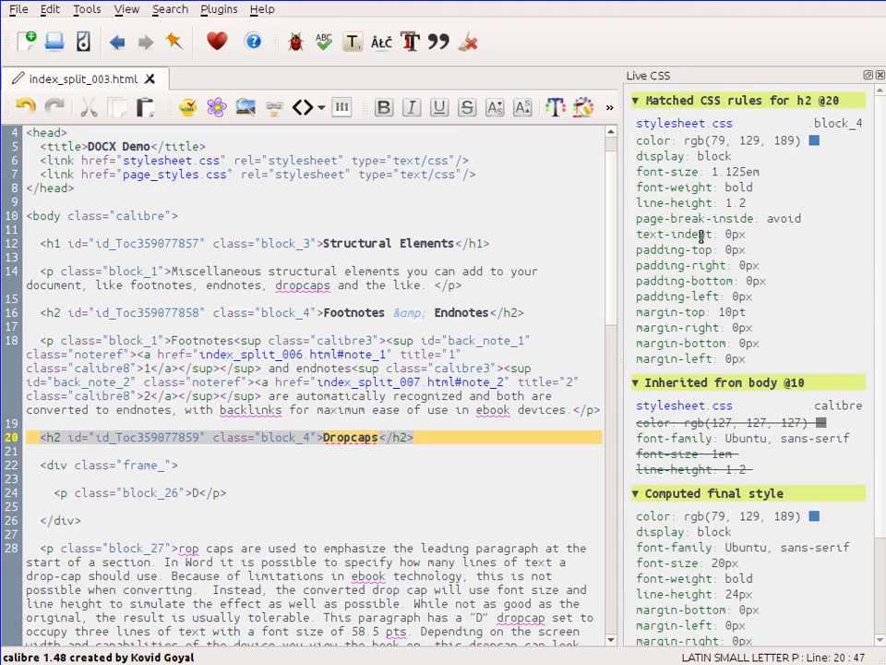
Step: Follow the heading's stylesheet.css rule link, then inspect the live CSS of the block_27 drop-cap paragraph
left_click(678, 123)
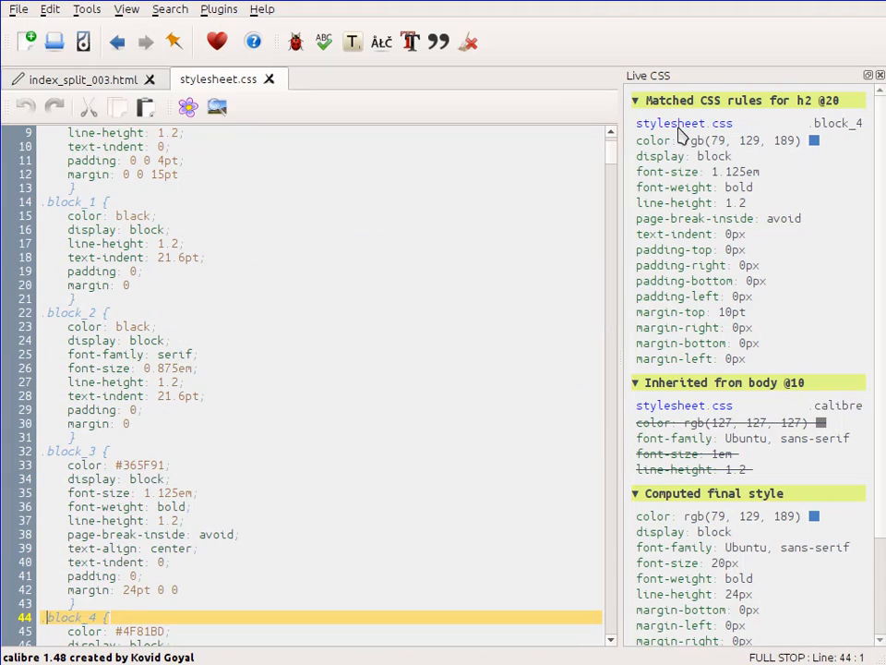
scroll(228, 493, "down", 1)
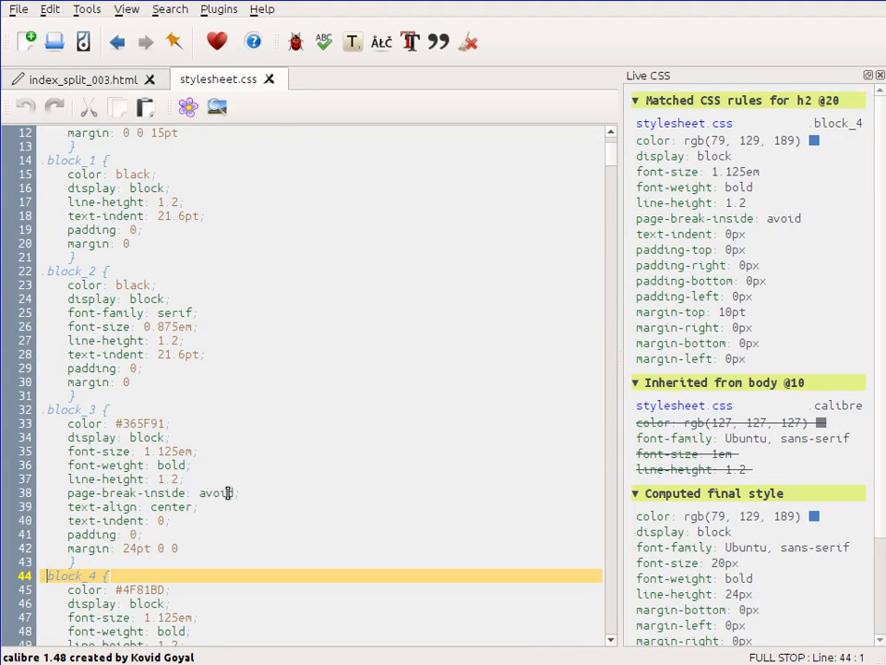
scroll(228, 493, "down", 2)
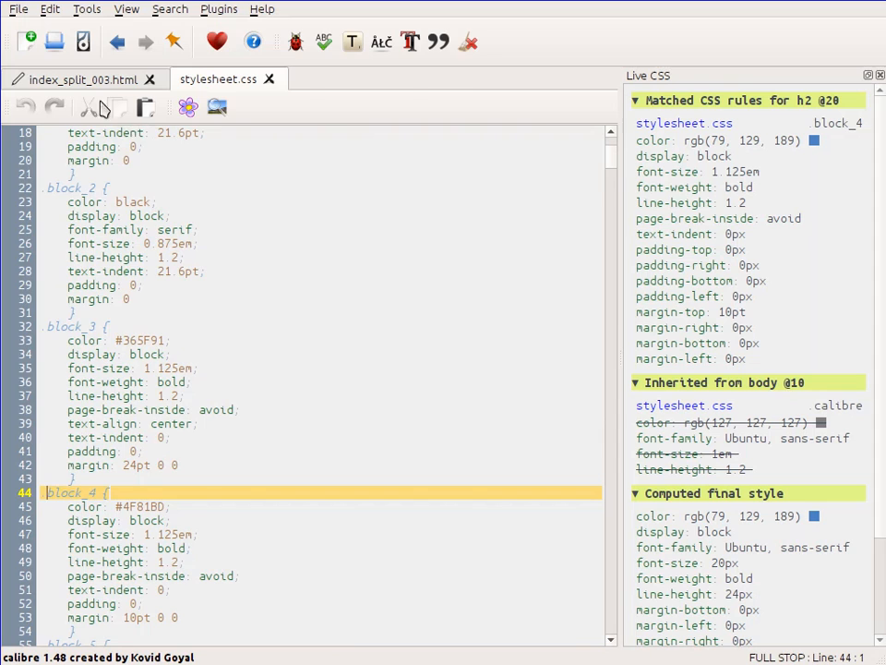
left_click(77, 80)
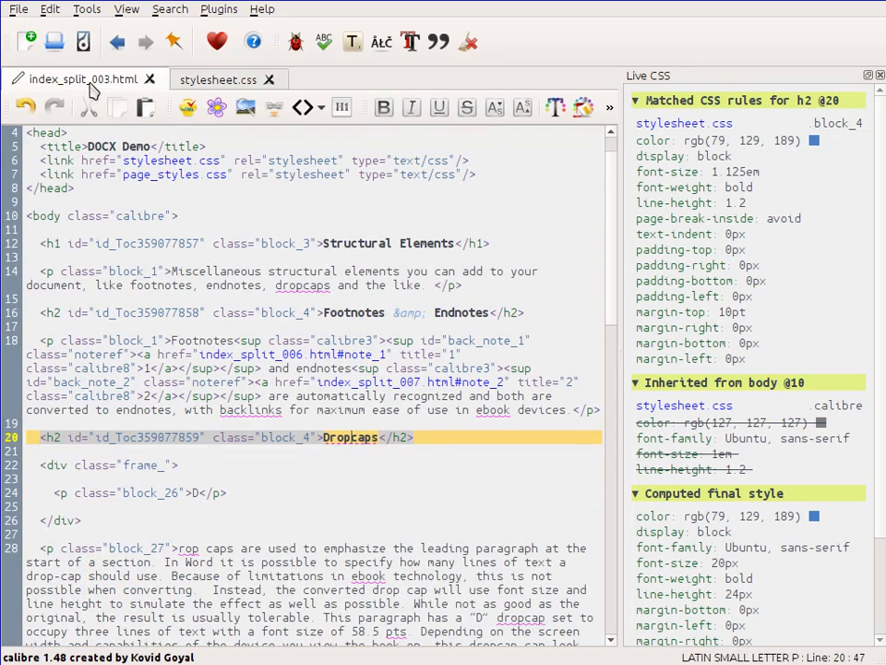
left_click(227, 551)
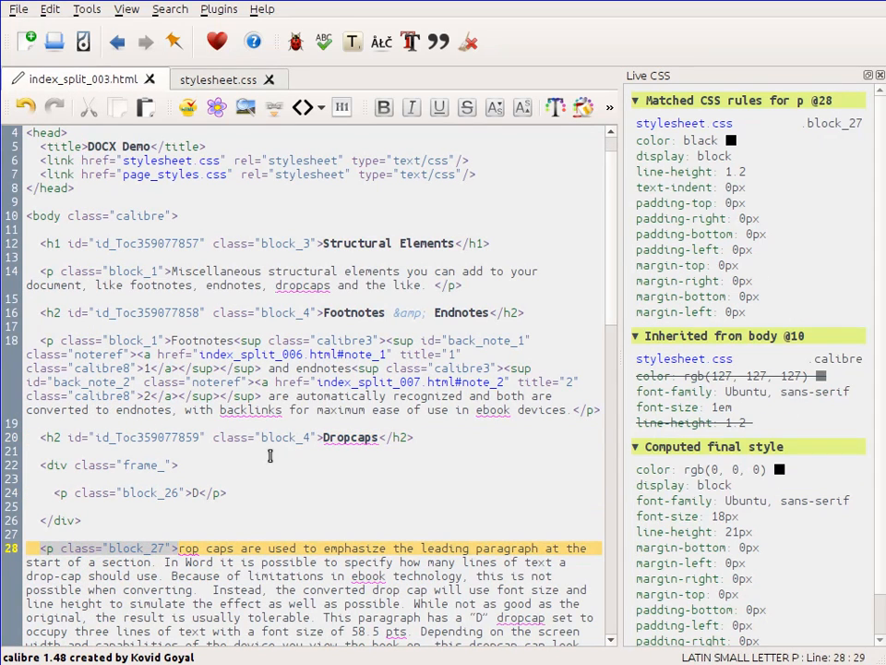
scroll(263, 434, "down", 4)
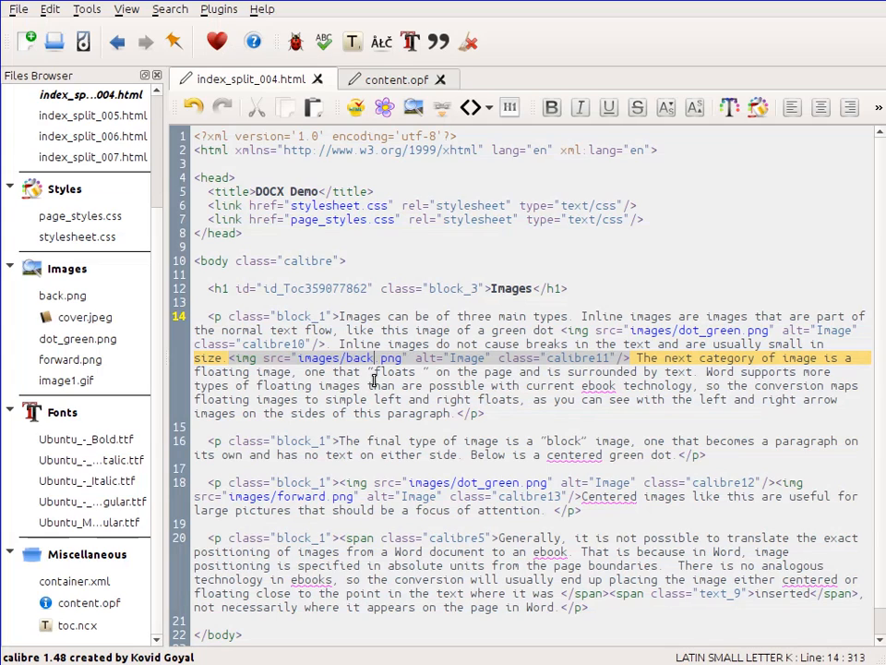
Step: Change the inline image source images/back.png to images/back2.png in index_split_004.html
type("2")
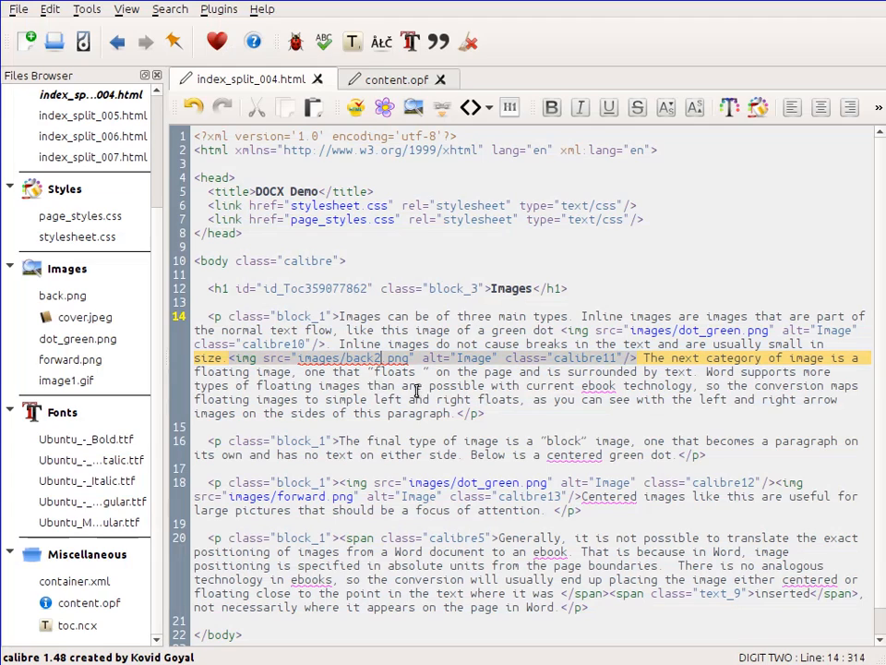
left_click_drag(417, 392, 416, 400)
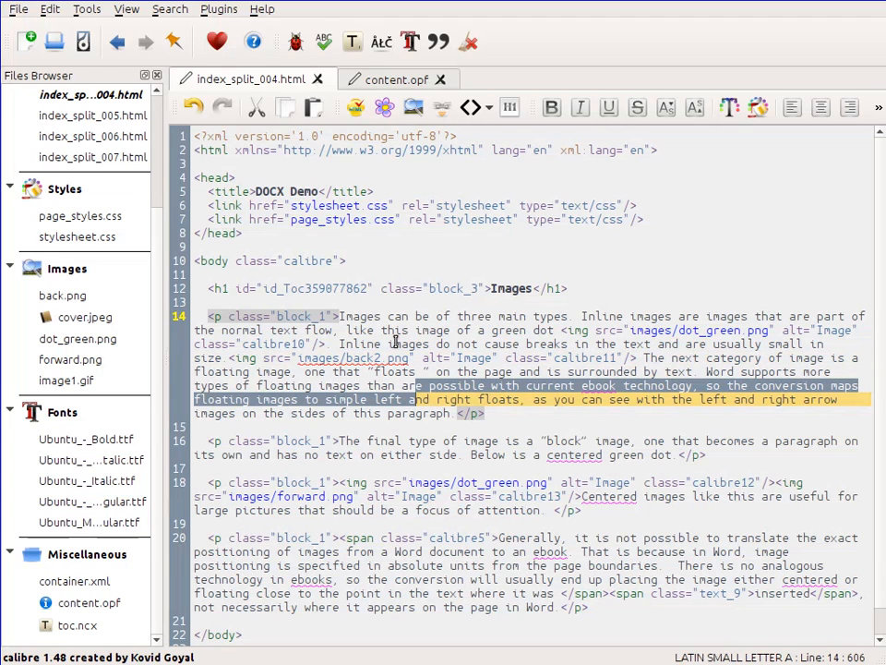
left_click(394, 342)
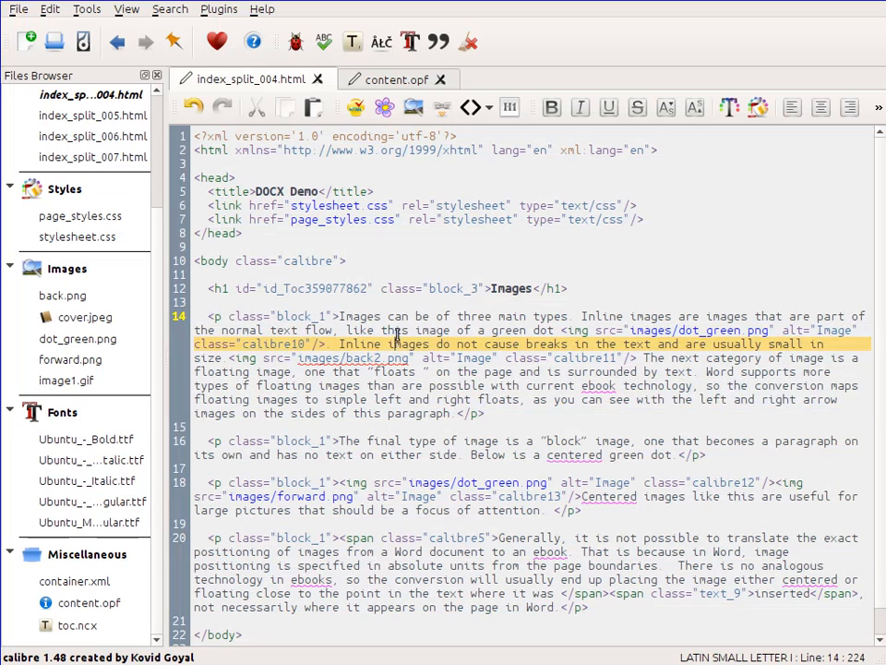
Step: In content.opf, set the cover.jpeg item's media-type to image/png
left_click(395, 81)
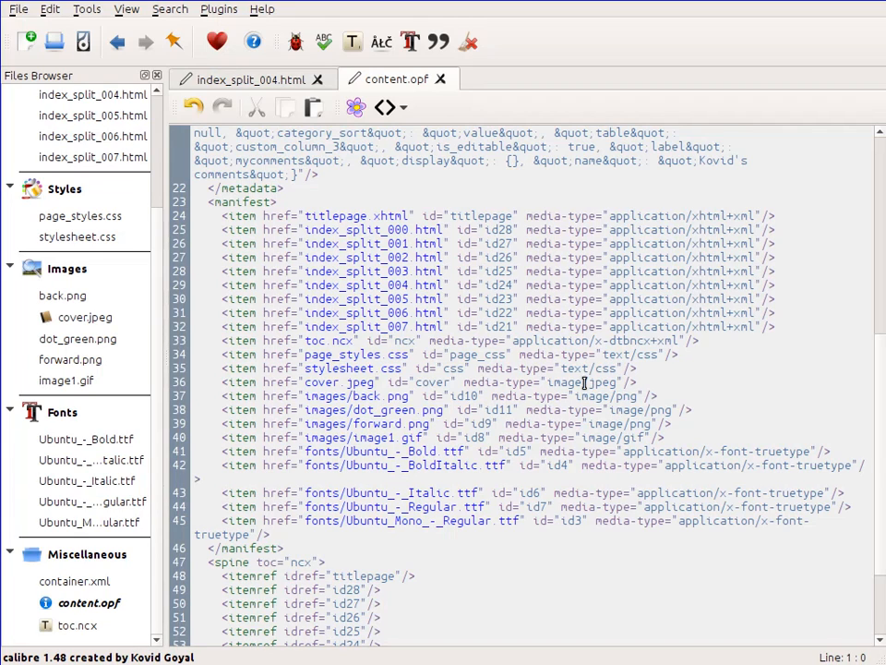
left_click(616, 382)
key("BackSpace")
key("BackSpace")
key("BackSpace")
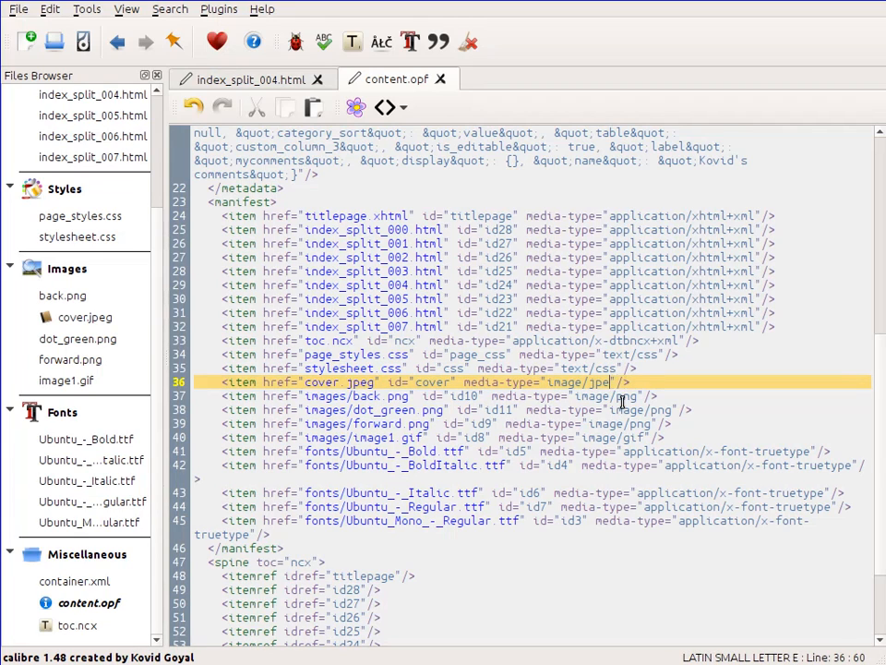
key("BackSpace")
type("png")
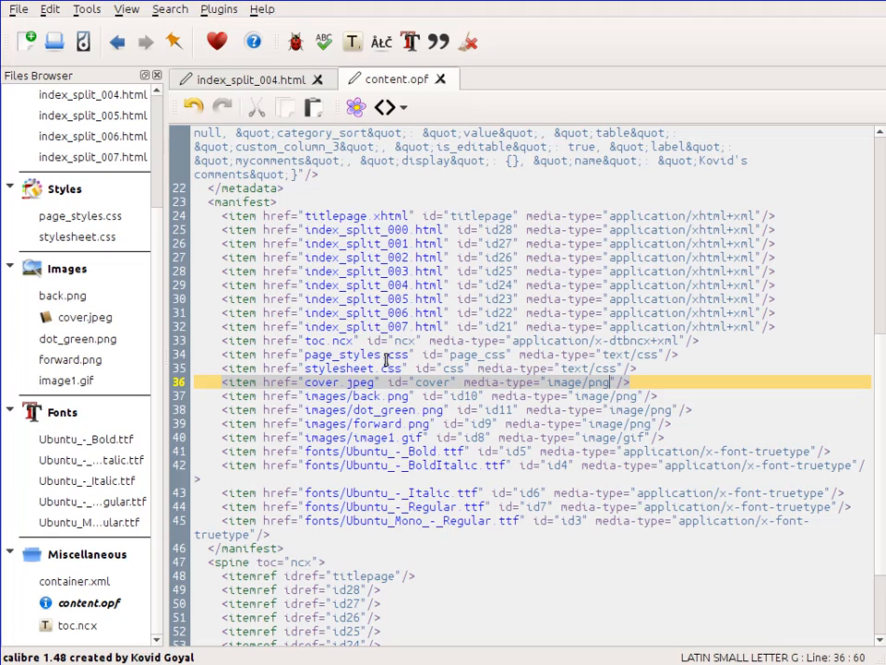
Step: Run Check Book and review each of the reported warnings
left_click(296, 43)
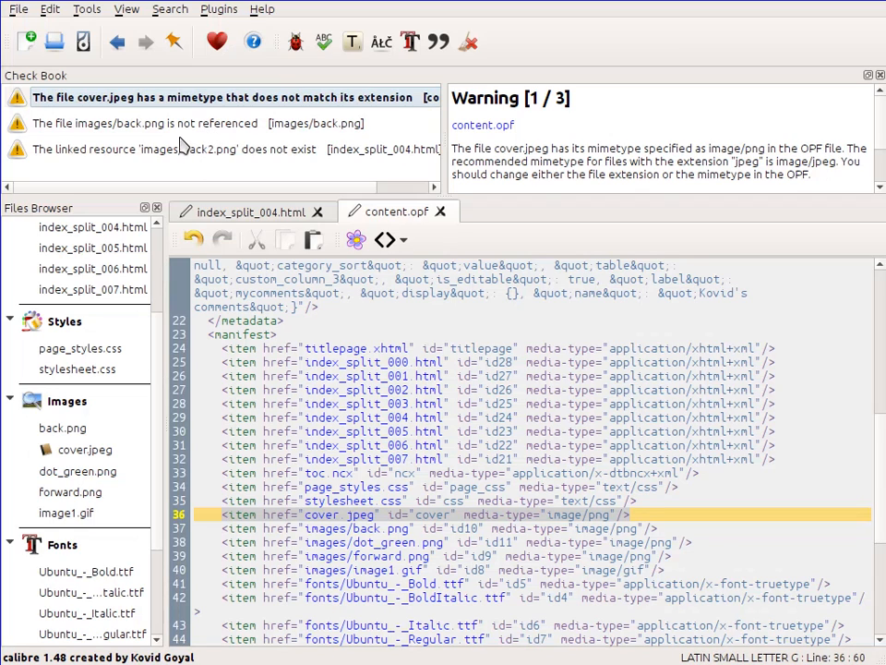
left_click(181, 153)
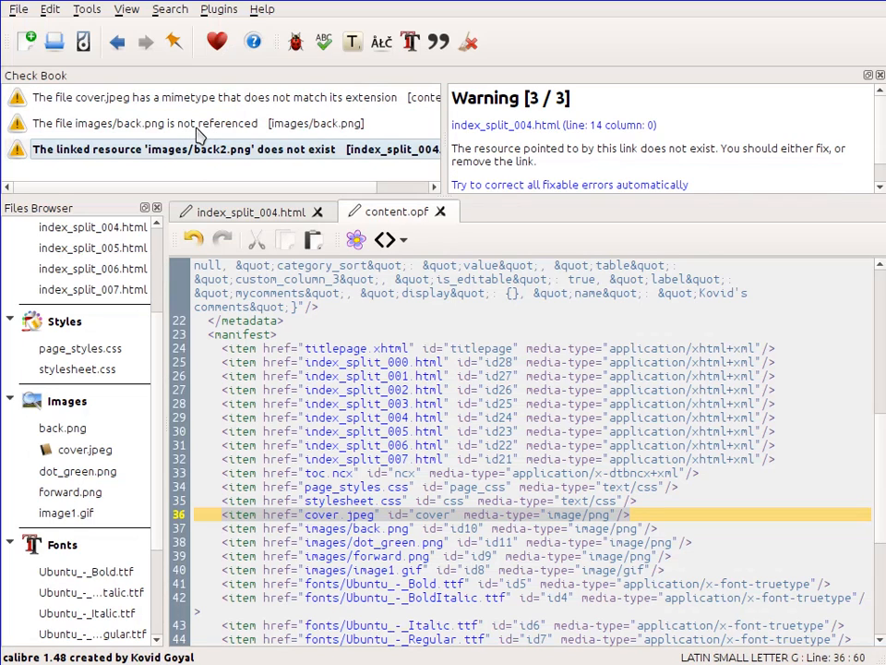
left_click(148, 122)
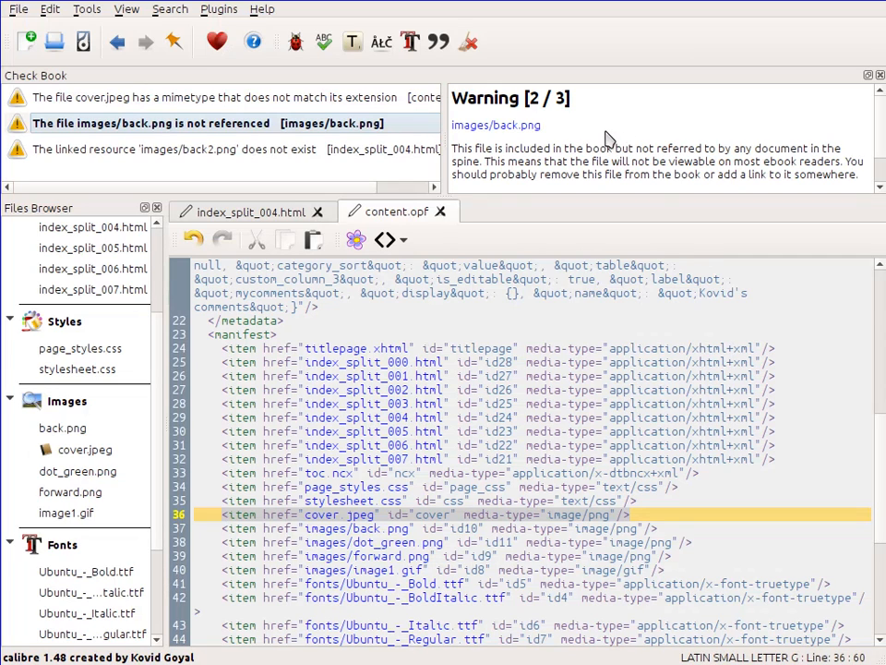
scroll(609, 139, "down", 1)
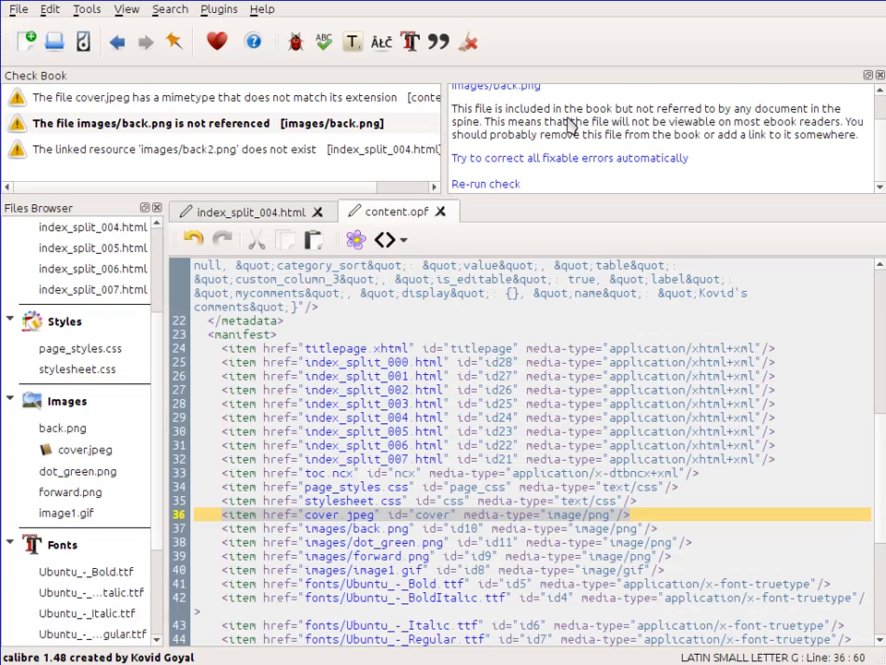
Step: Jump from the missing-resource warning to the image link and restore its source to images/back.png
left_click(152, 155)
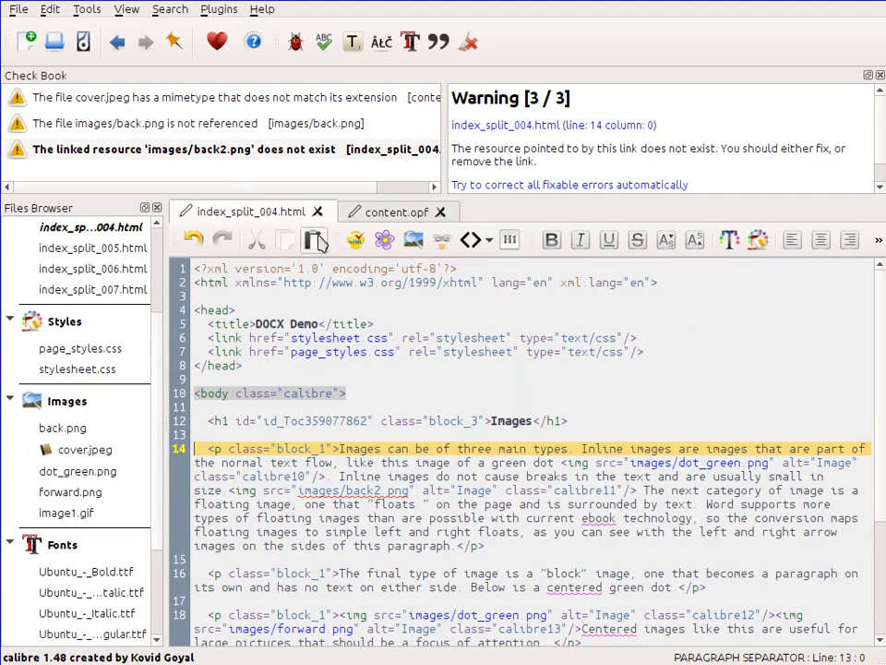
left_click(377, 491)
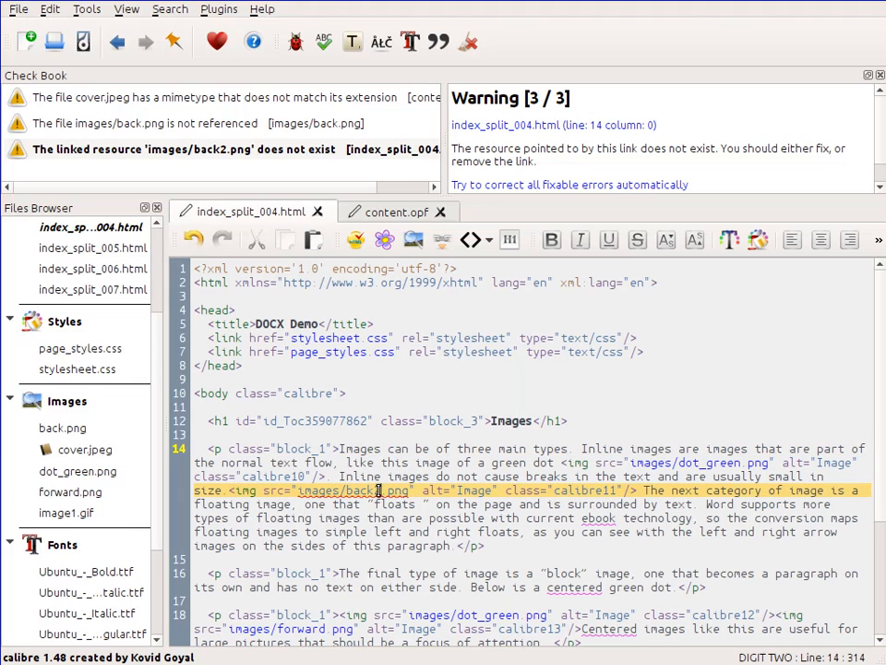
key("BackSpace")
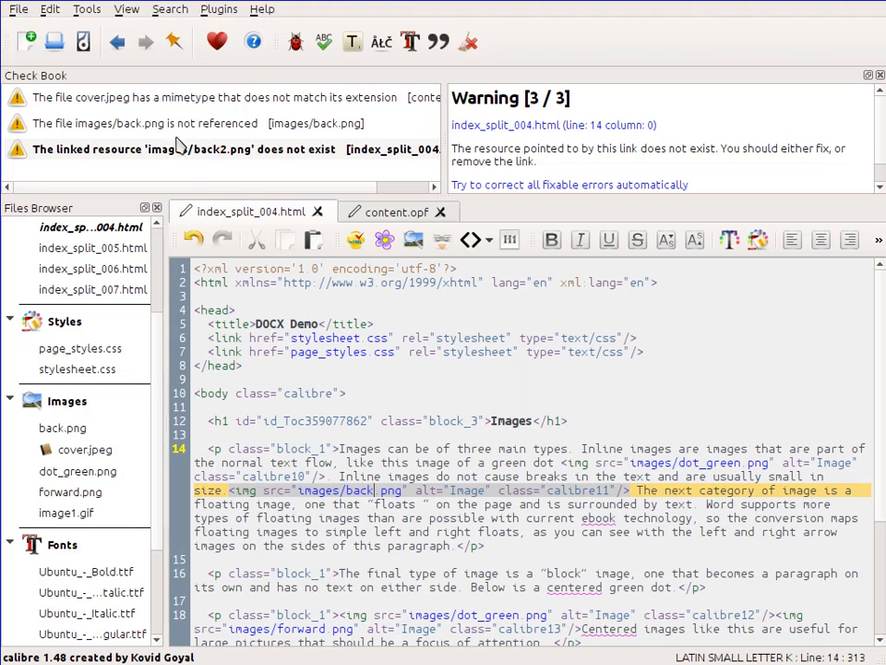
Step: Fix the cover.jpeg mimetype warning by changing its OPF mimetype to image/jpeg
left_click(170, 86)
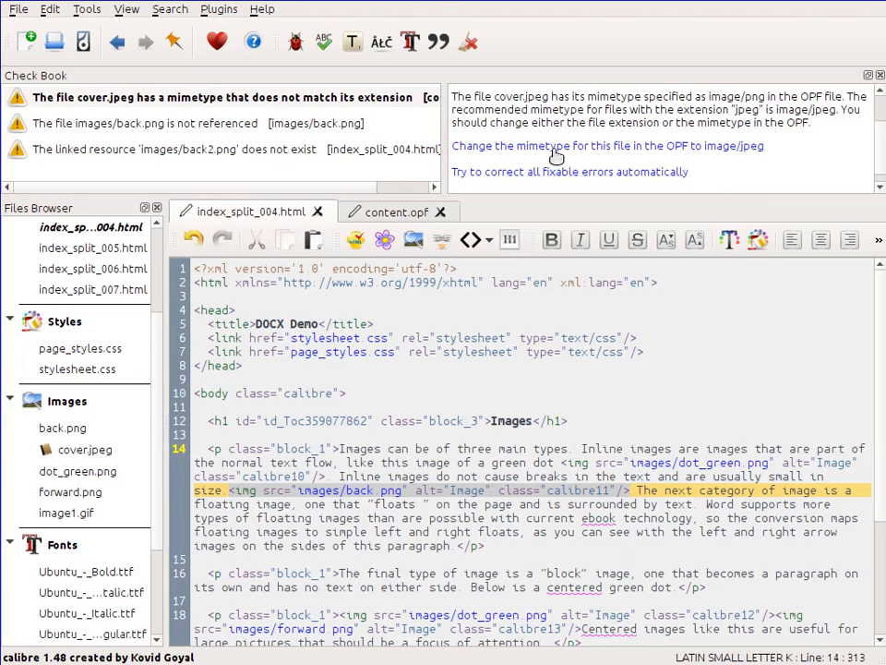
left_click(556, 148)
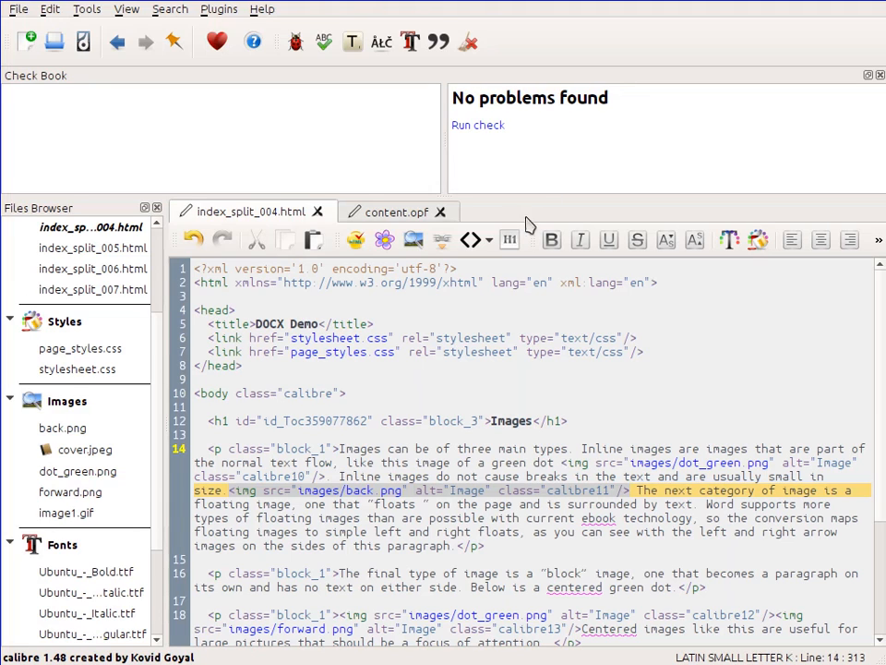
left_click(399, 214)
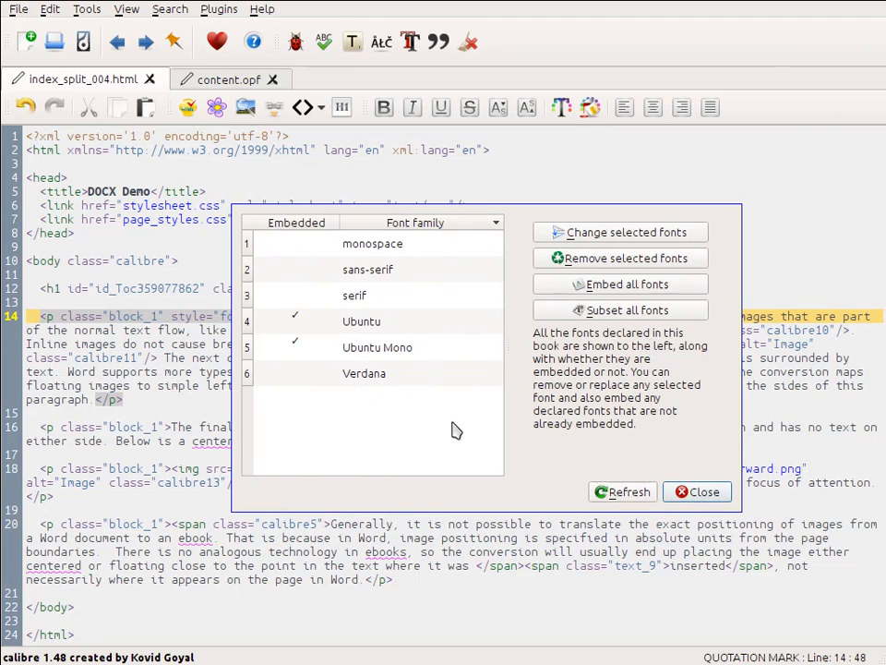
Step: In the fonts manager, replace the Verdana font family with Candara
left_click(408, 380)
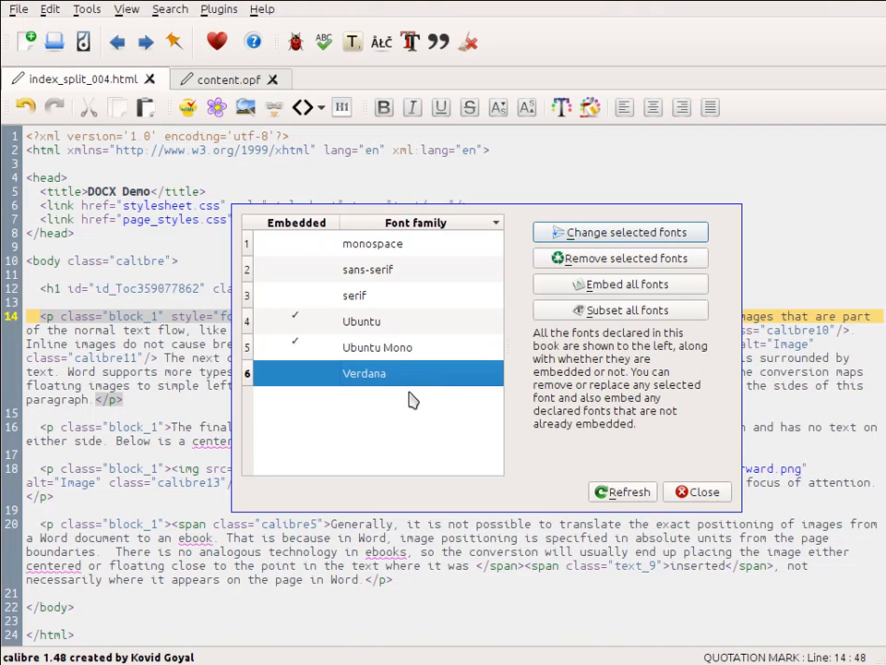
left_click(613, 236)
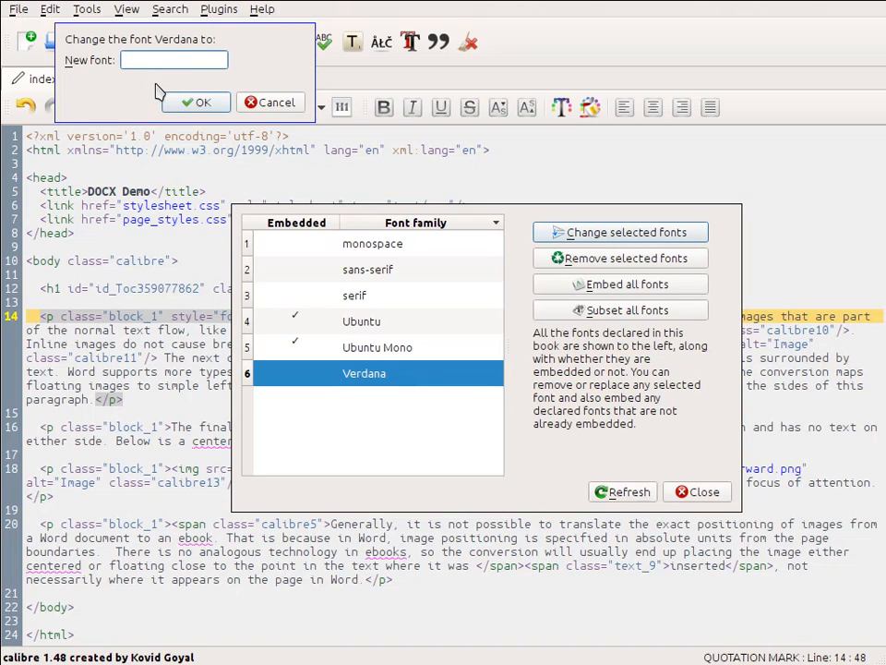
type("Candar")
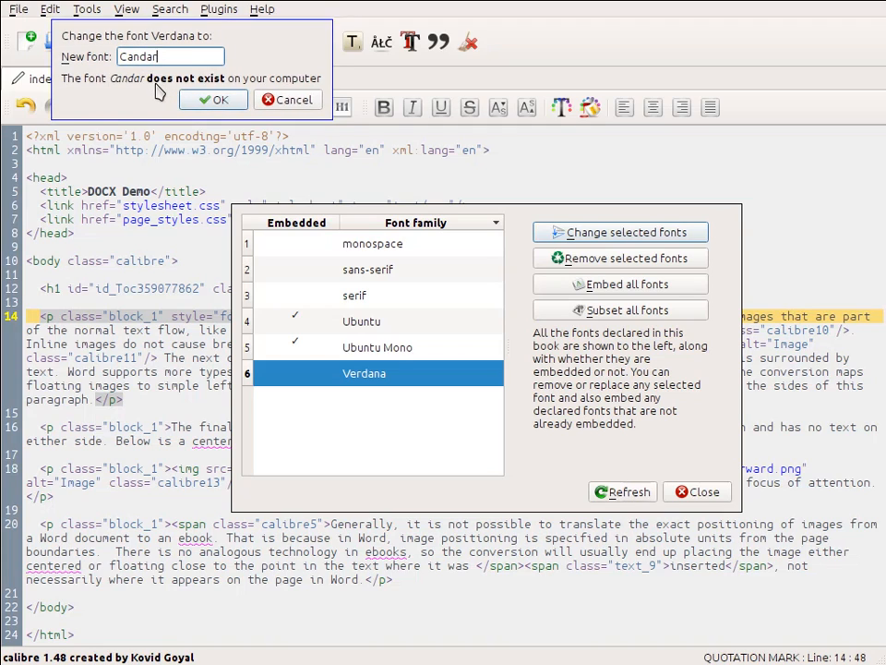
type("a")
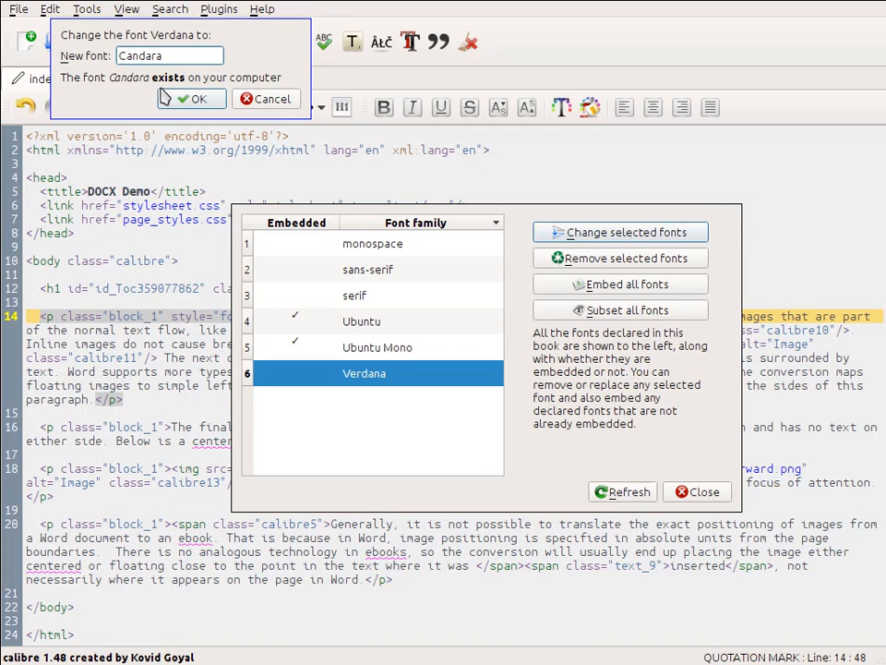
left_click(190, 100)
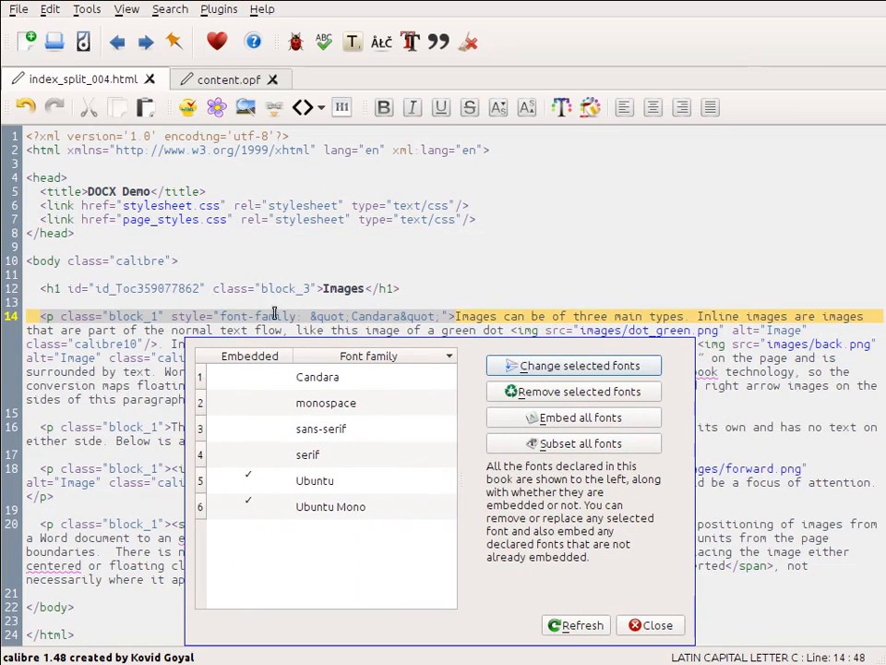
Step: Embed all fonts and open the comparison showing what changed
left_click_drag(395, 500, 406, 351)
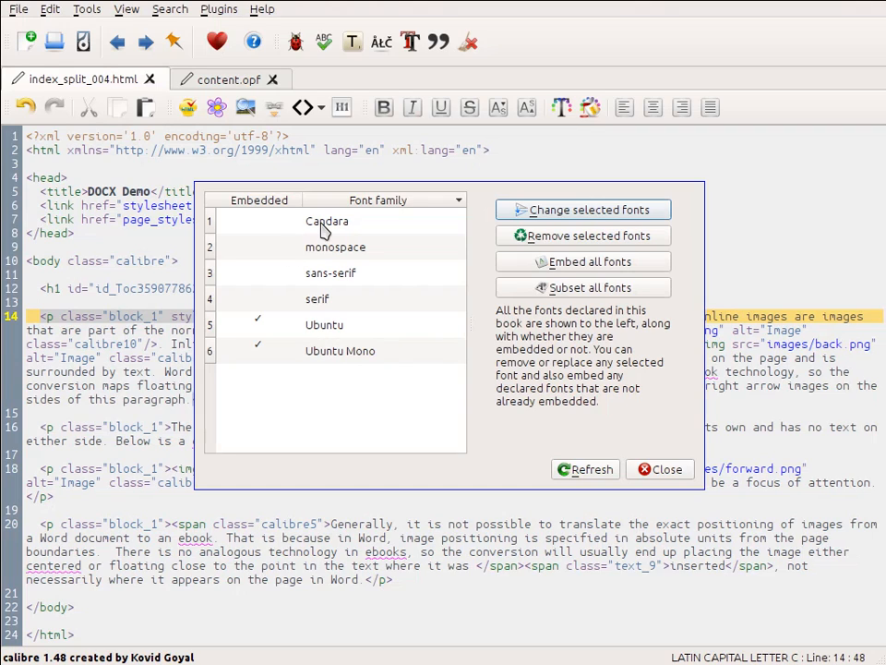
left_click(576, 263)
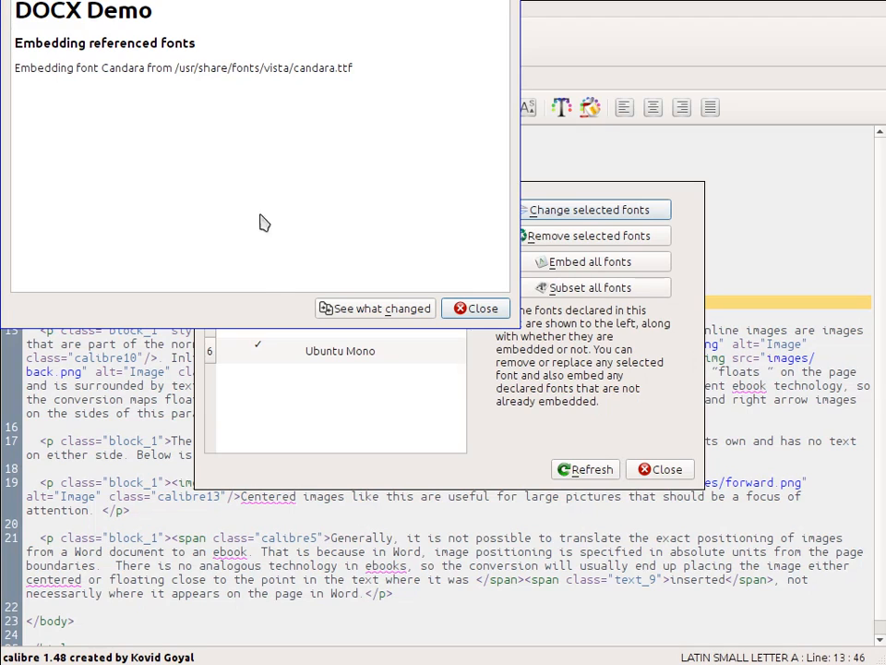
left_click(367, 310)
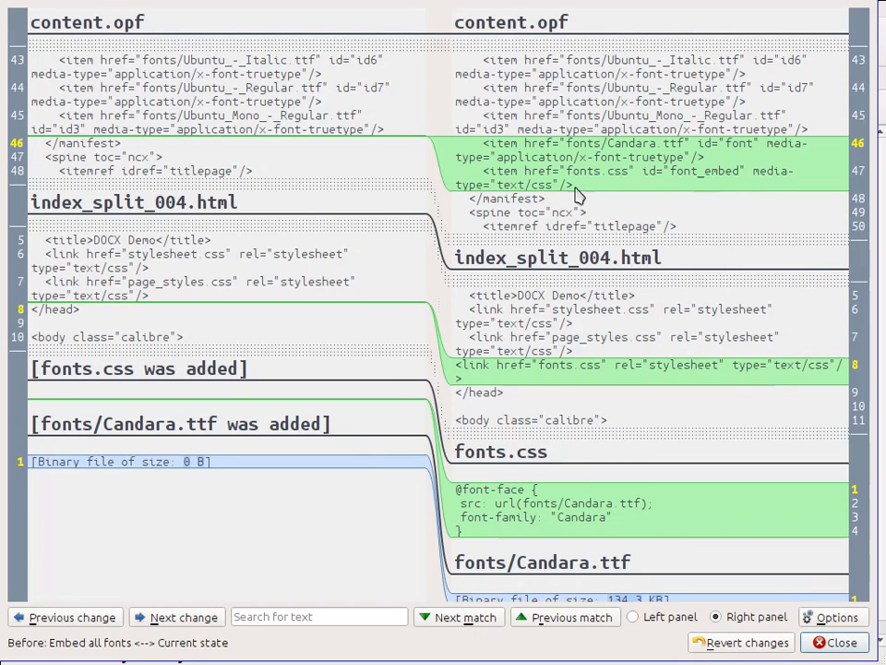
Step: Review the font-embedding changes in the comparison view, then close it and the fonts manager
scroll(625, 328, "down", 2)
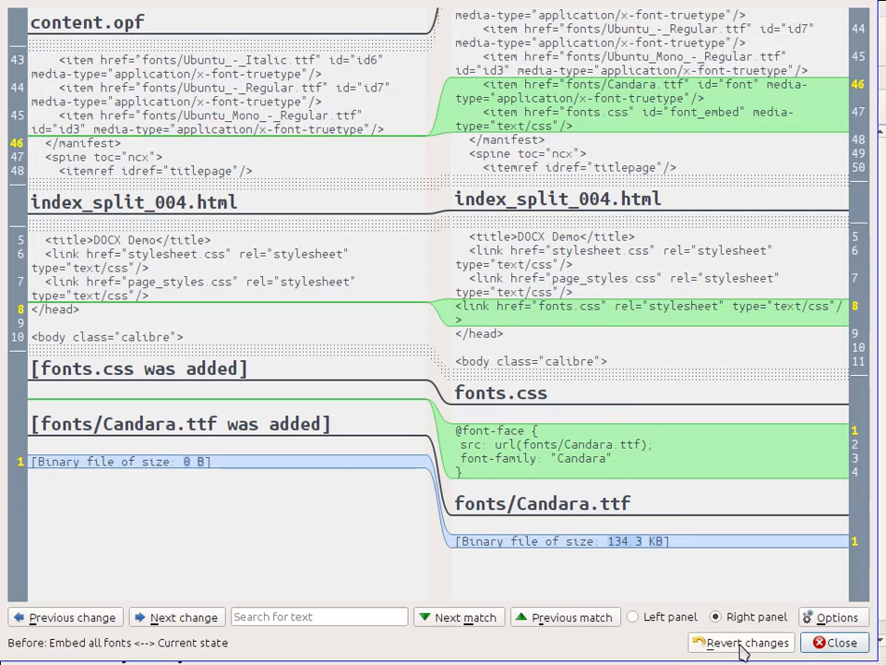
left_click(835, 643)
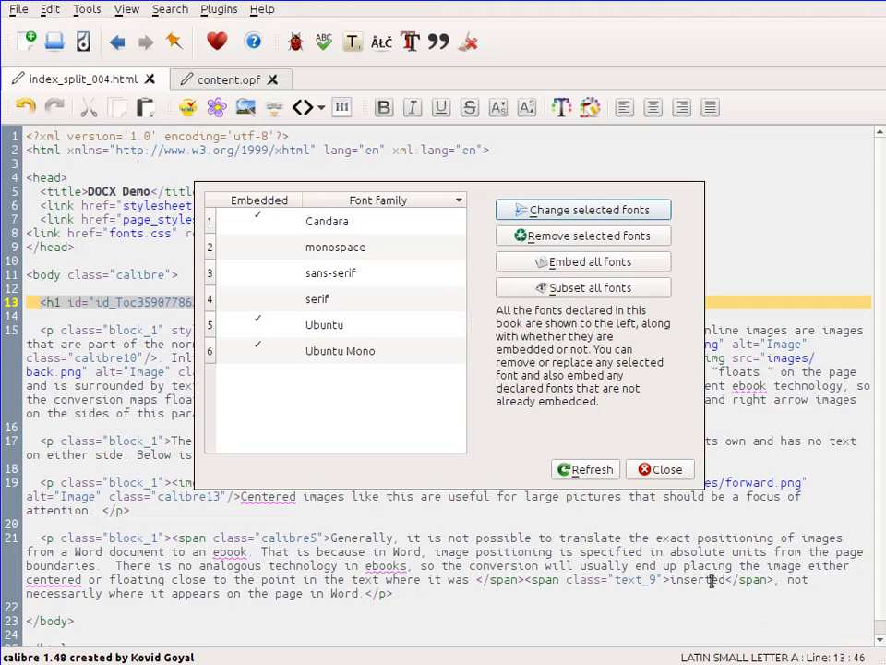
left_click(576, 294)
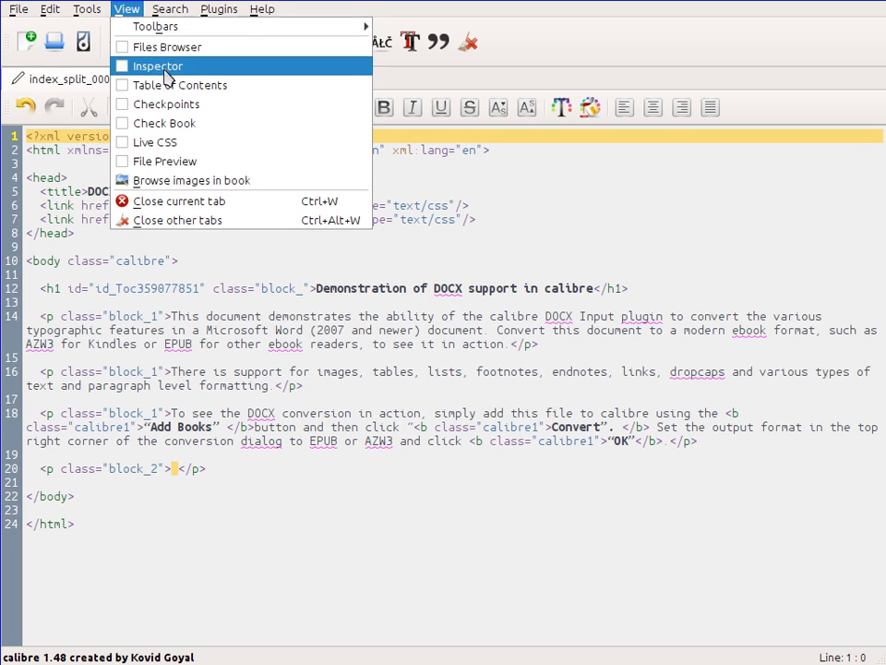
Step: Show the Checkpoints panel and create a checkpoint named "before large operation"
left_click(205, 107)
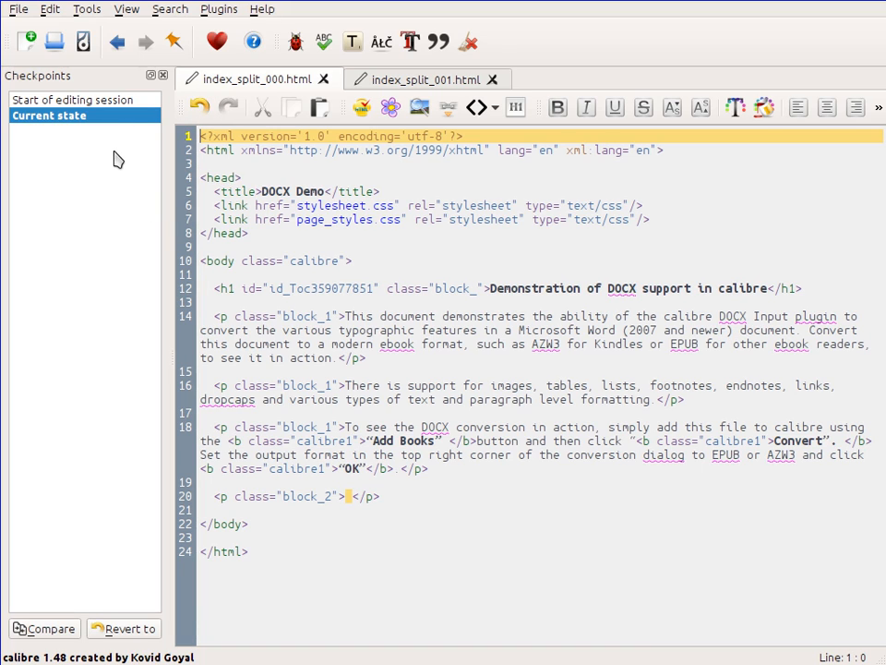
left_click(173, 42)
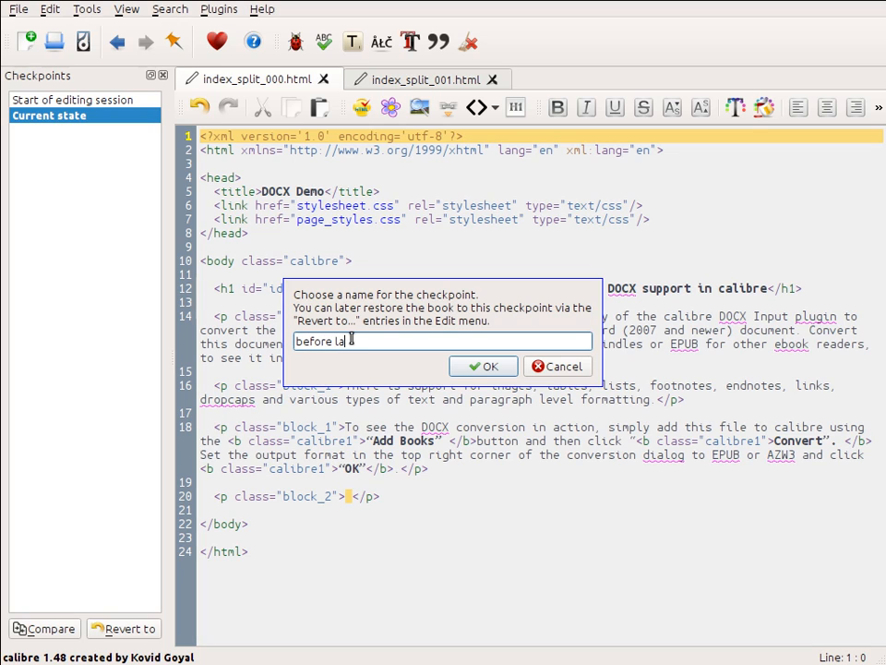
type("before large operation")
left_click(479, 367)
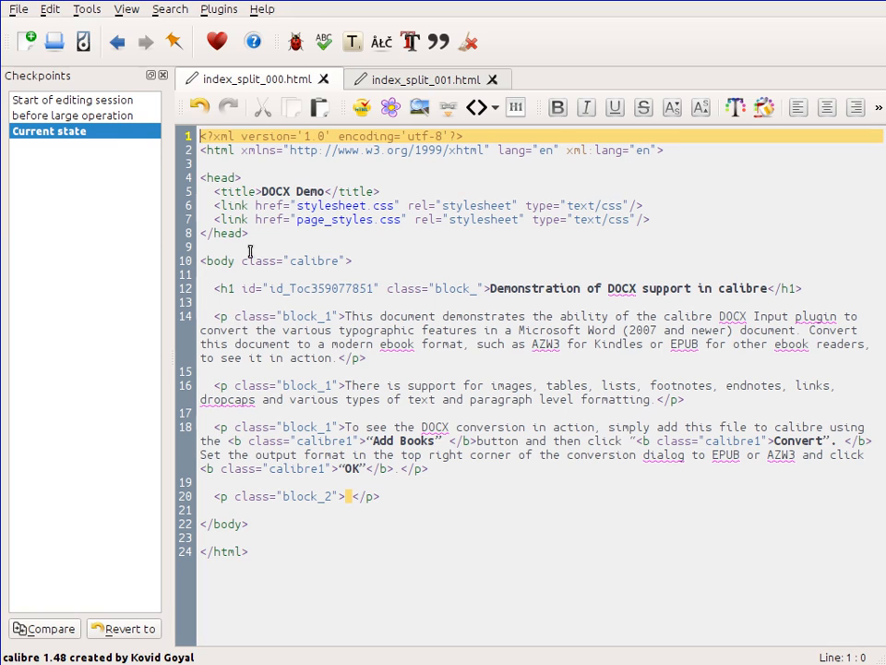
Step: Replace every "and" in all text files with "<b>and</b>" using regex Find/Replace
left_click(169, 11)
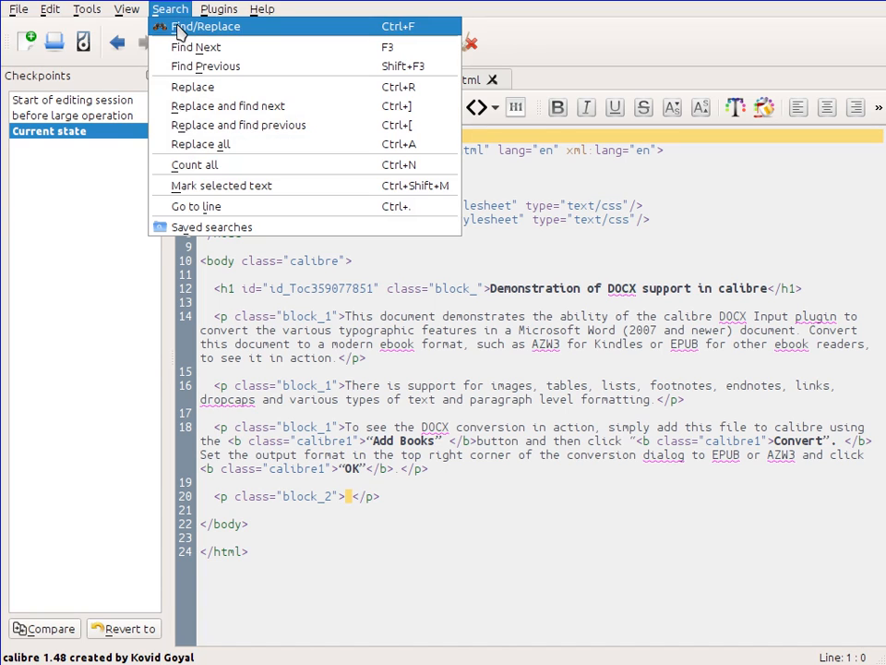
left_click(177, 24)
type("and")
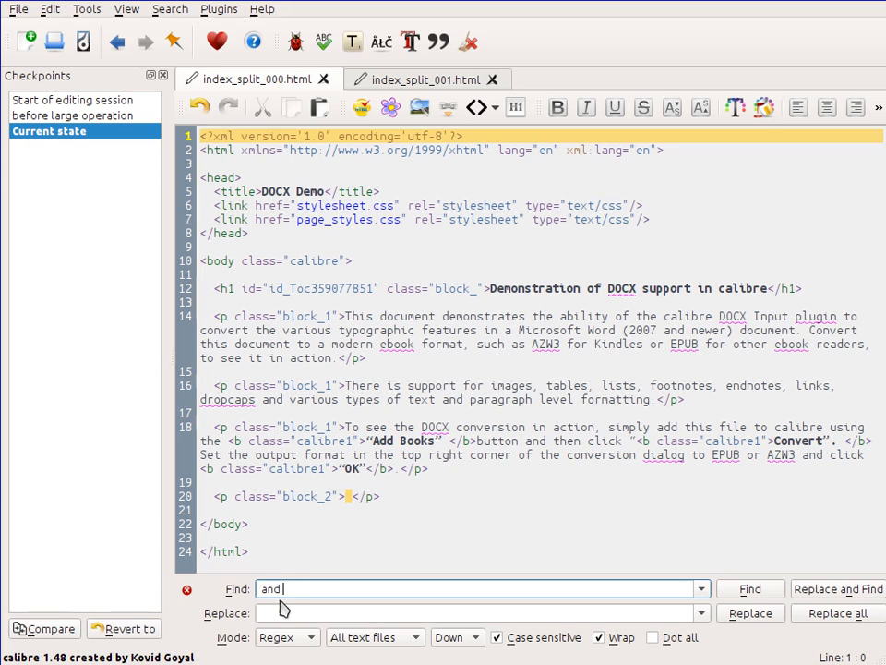
left_click(281, 611)
type("<")
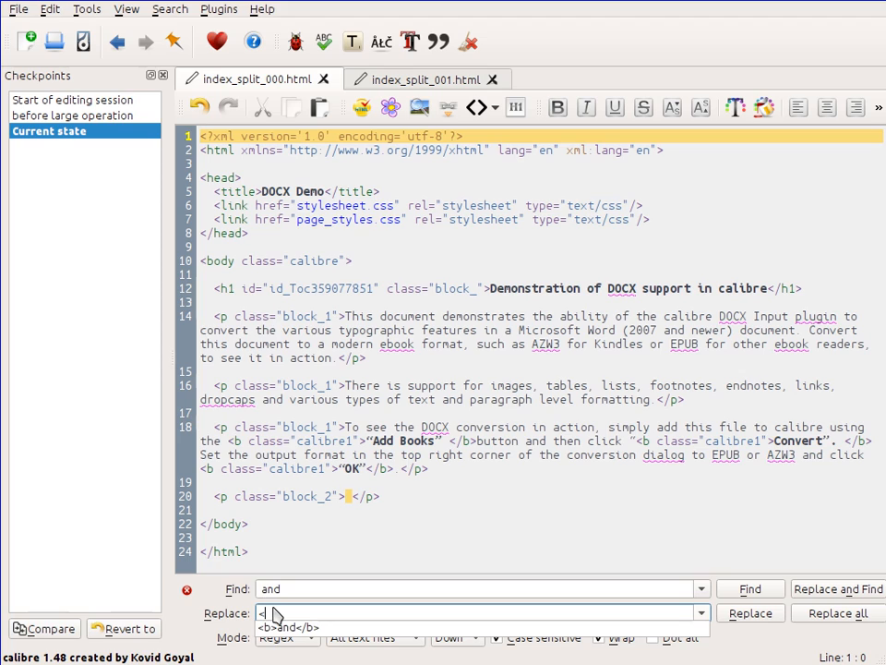
key("Down")
key("Return")
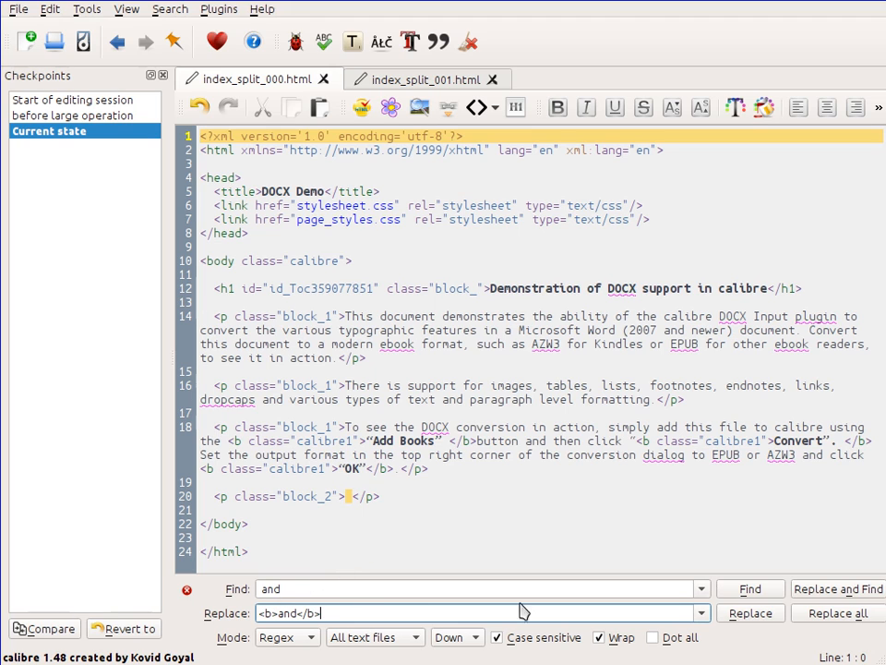
left_click(823, 613)
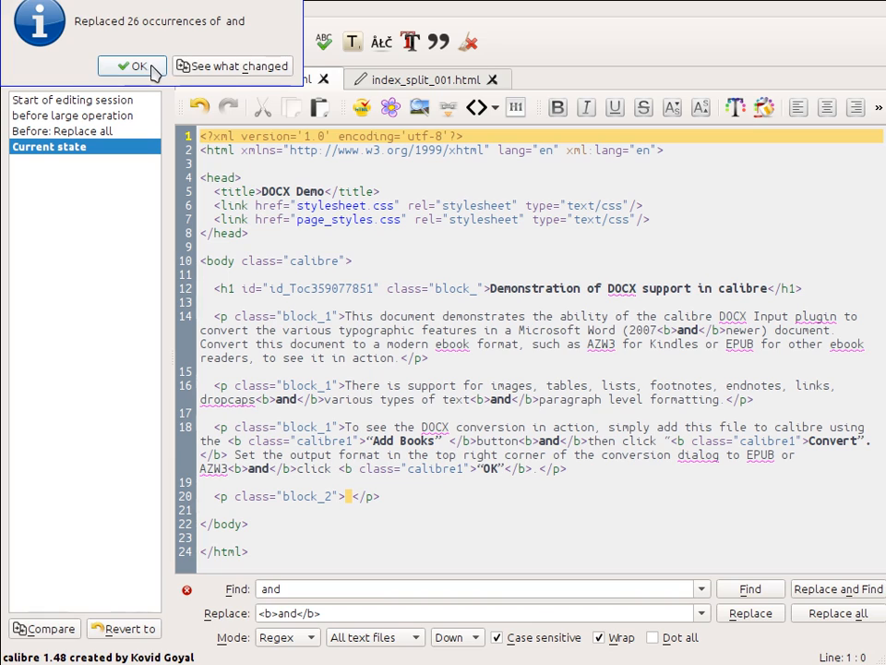
left_click(134, 66)
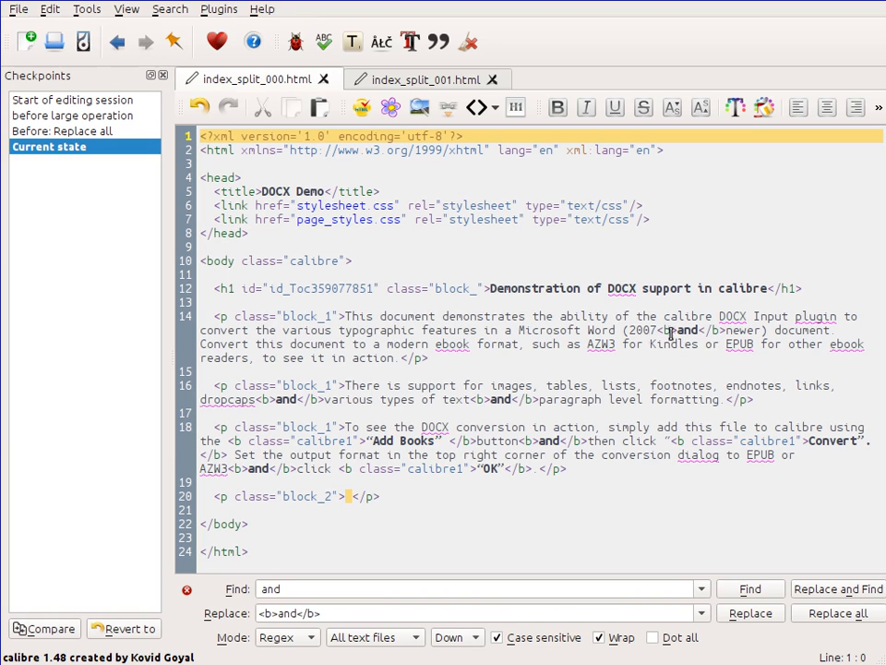
Step: Compare the "before large operation" checkpoint with the current state and review the bolded changes
left_click(420, 83)
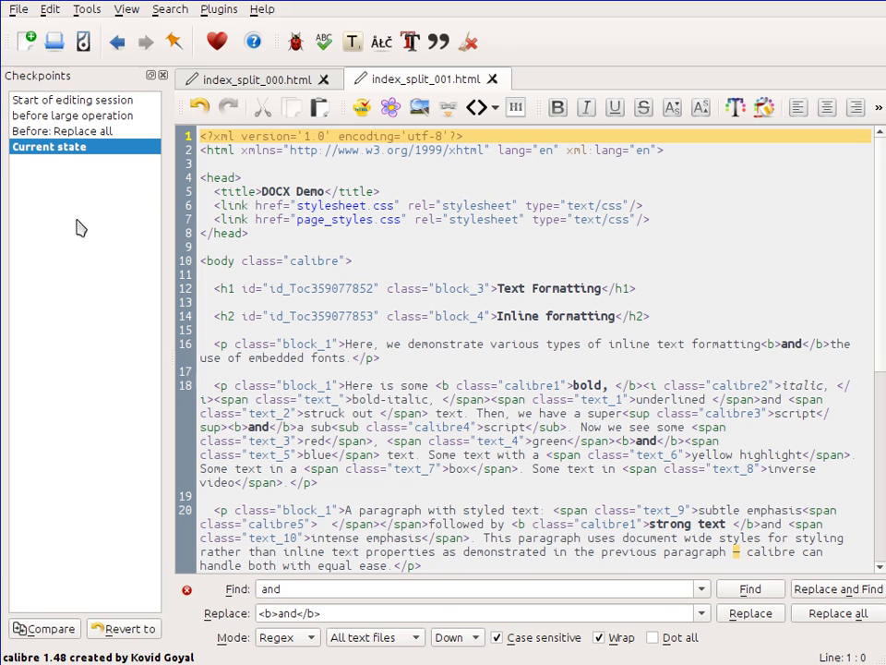
left_click(59, 117)
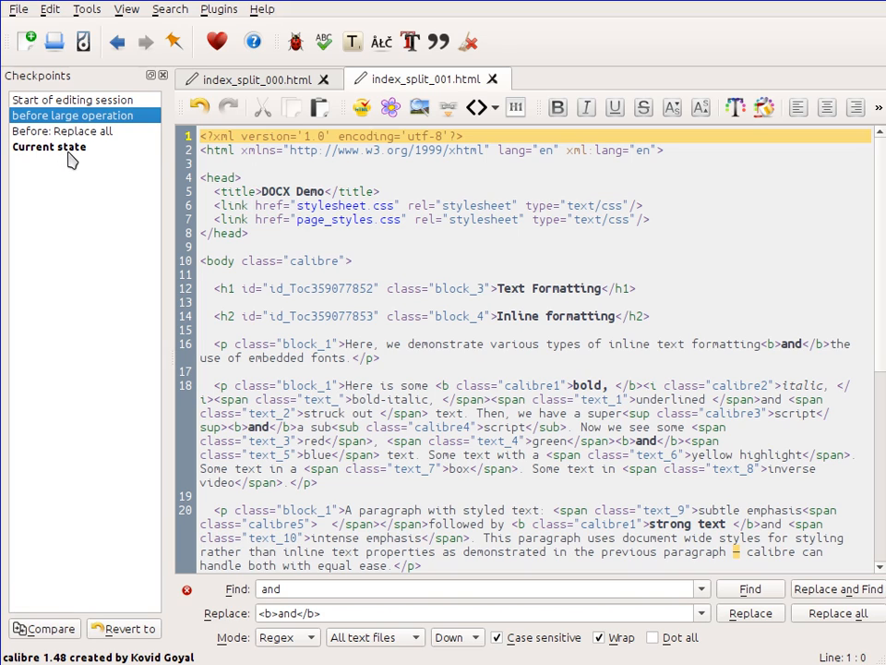
left_click(53, 629)
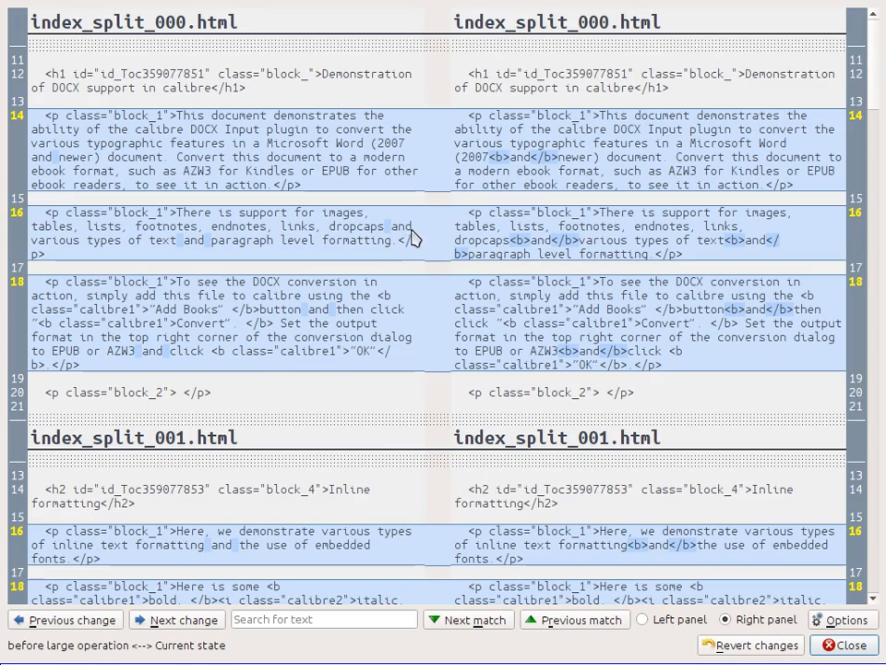
scroll(475, 217, "down", 5)
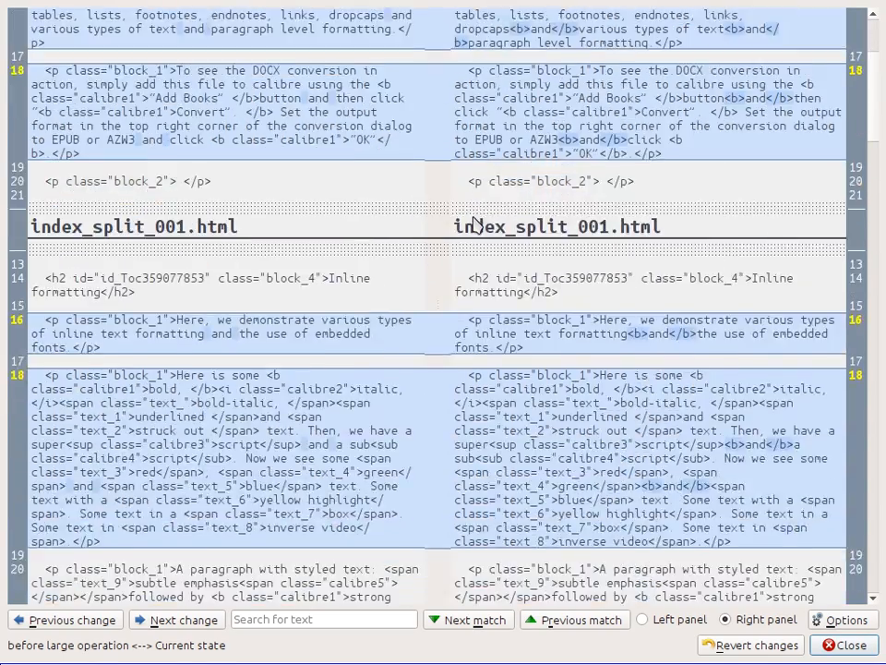
scroll(474, 221, "down", 10)
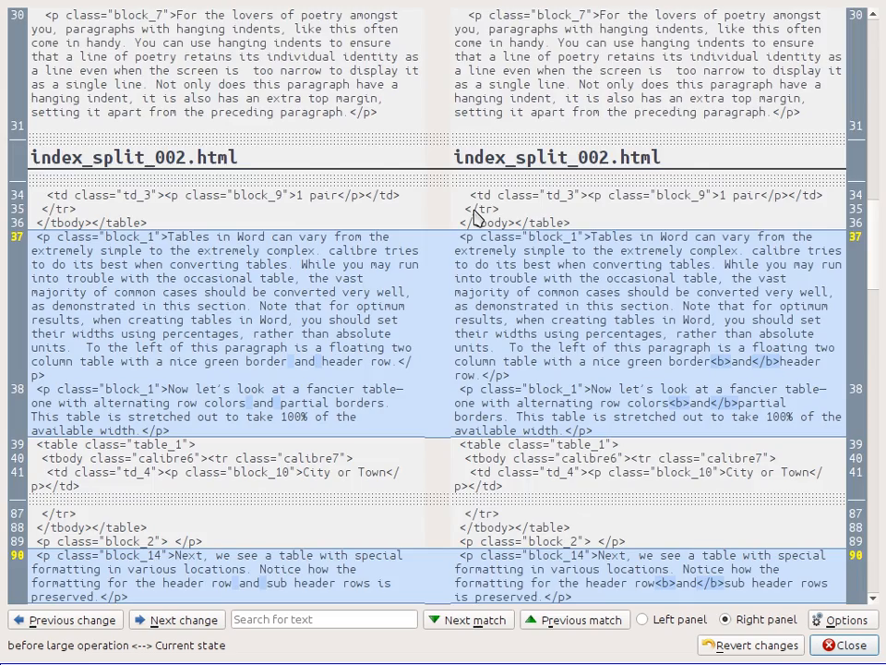
scroll(474, 217, "down", 4)
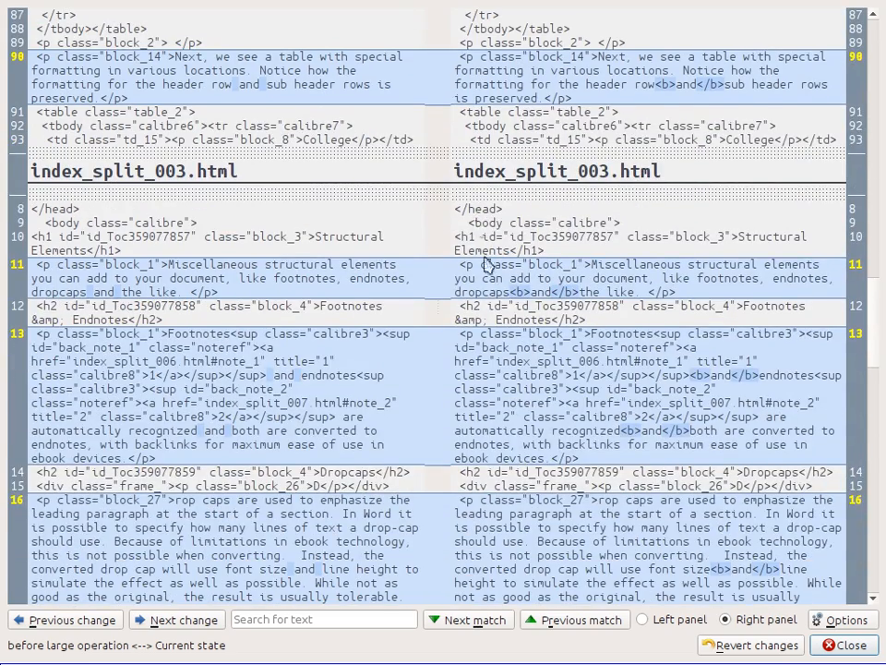
left_click(829, 642)
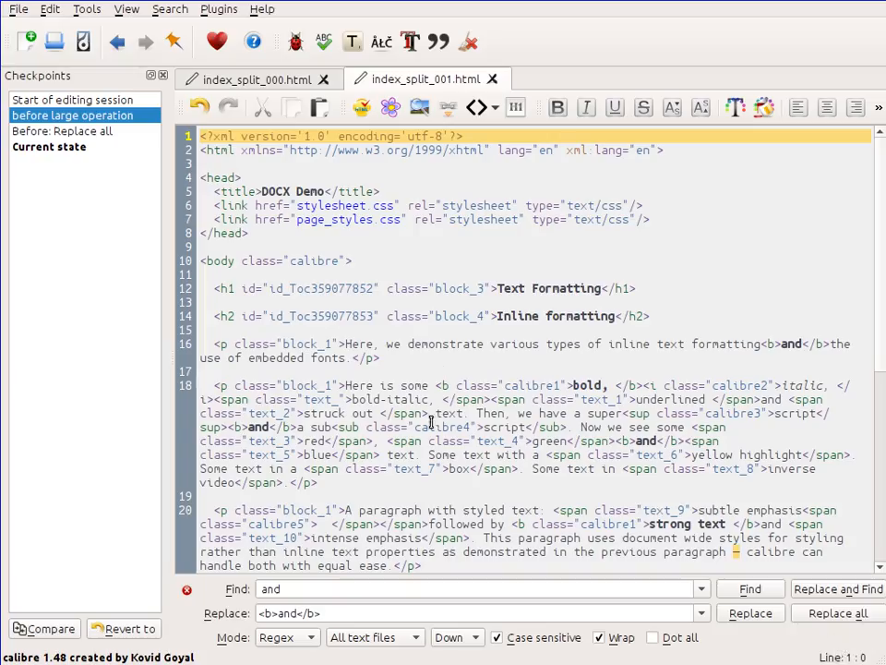
Step: Revert the book to the "before large operation" checkpoint and return to index_split_000.html
left_click(121, 637)
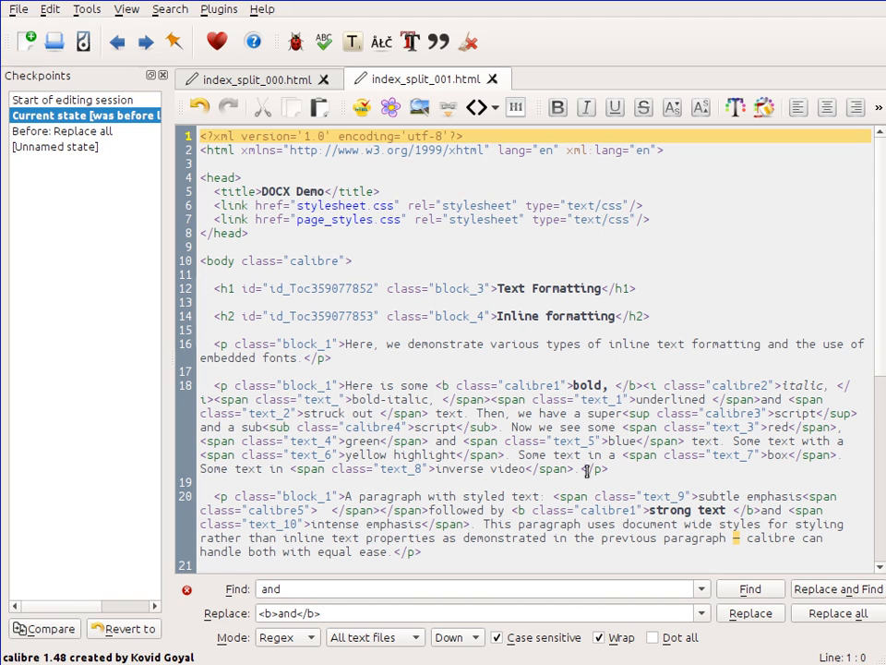
left_click(298, 83)
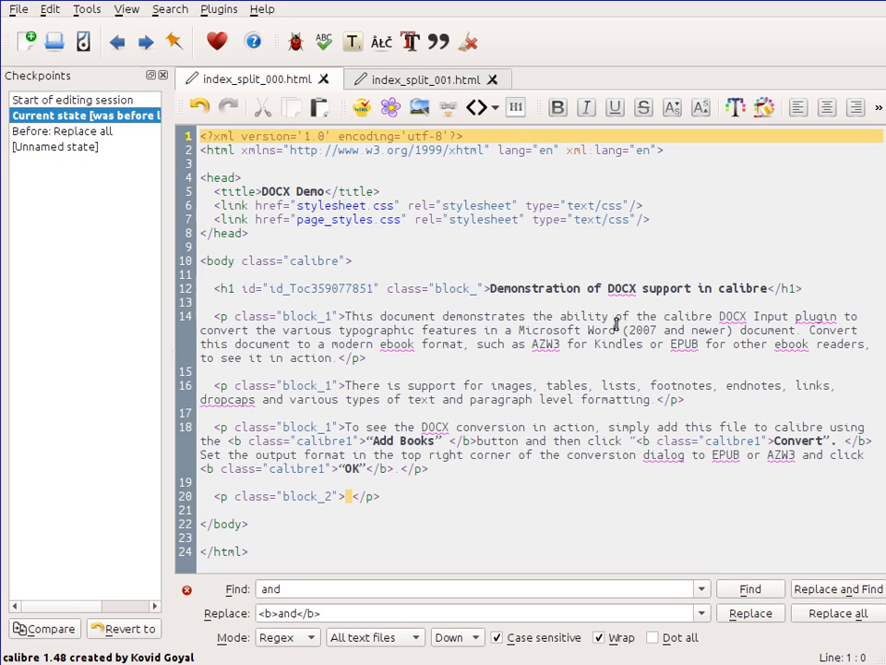
Step: Examine the spelling suggestions for "DOCX" and browse the book's full word list in the spell checker
right_click(619, 288)
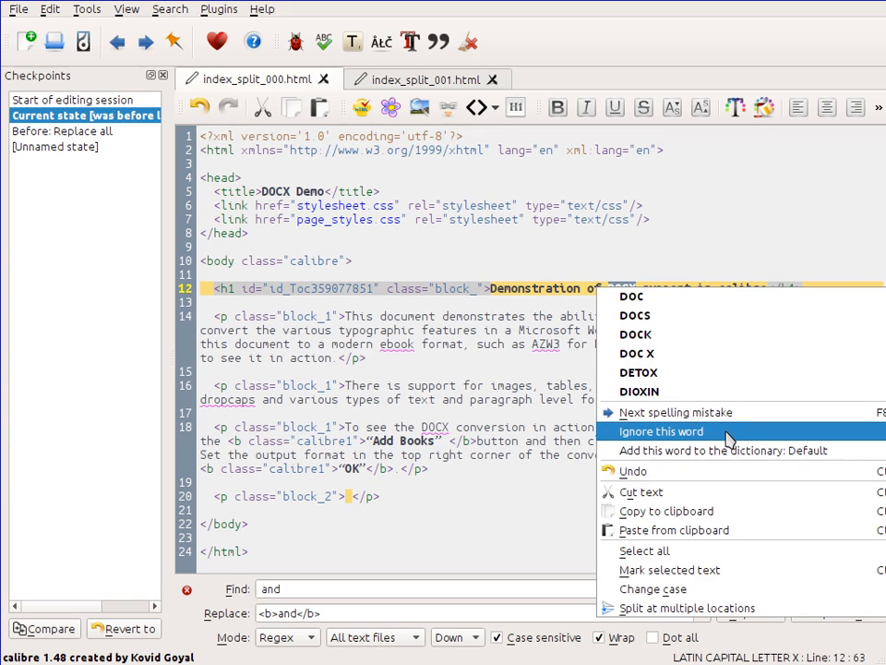
left_click(487, 341)
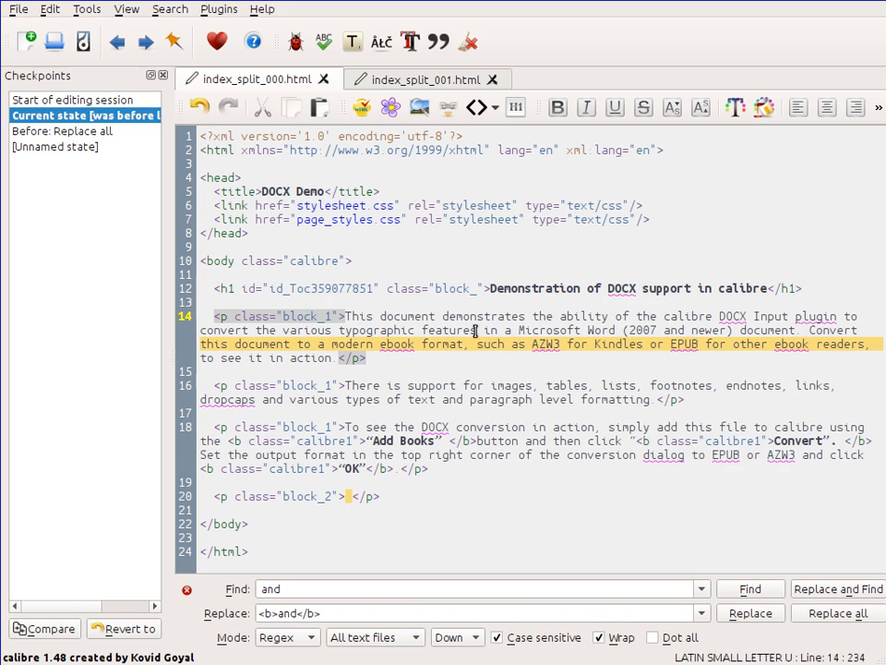
left_click(324, 44)
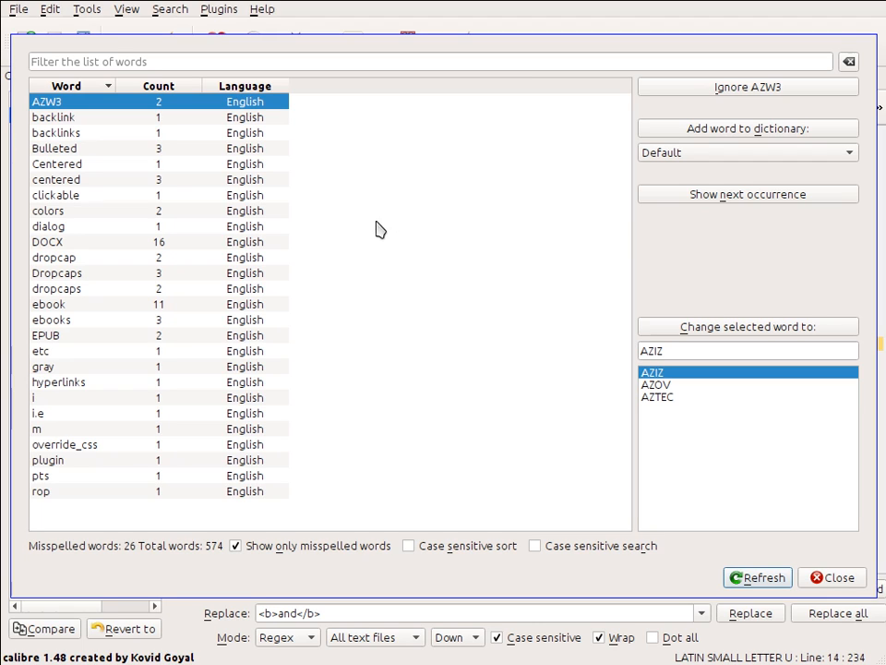
left_click(236, 546)
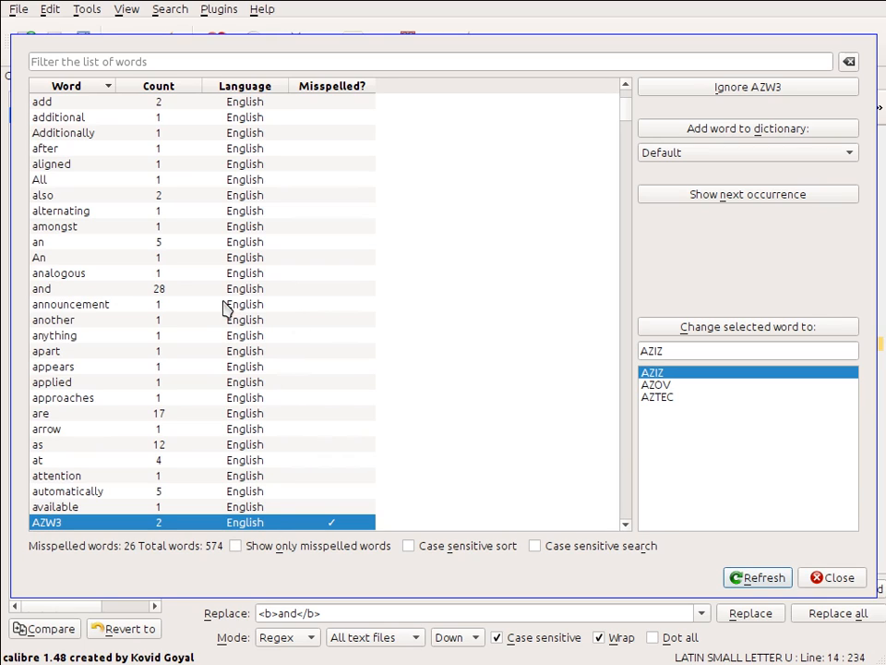
scroll(222, 304, "down", 20)
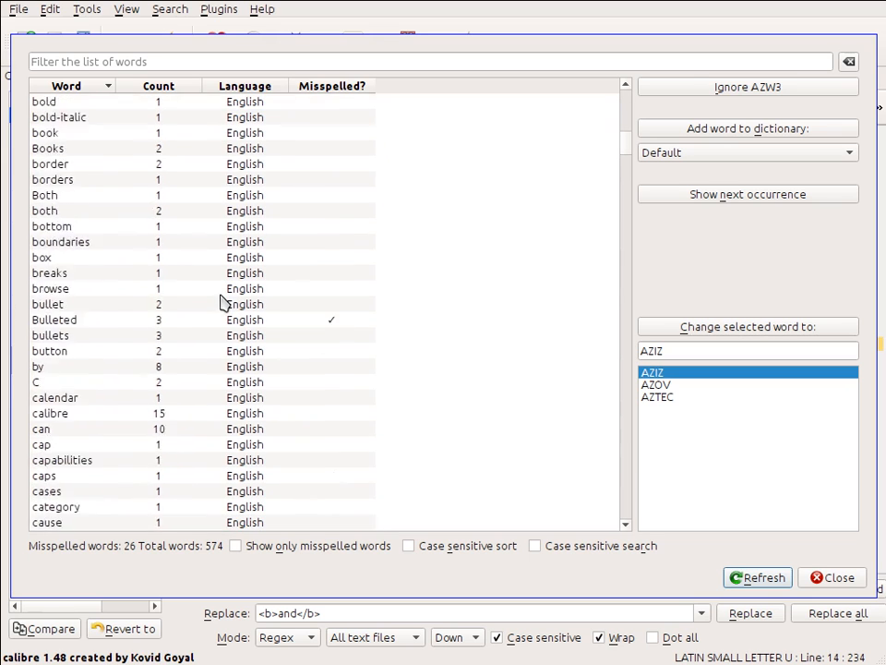
scroll(222, 298, "down", 2)
scroll(223, 300, "down", 5)
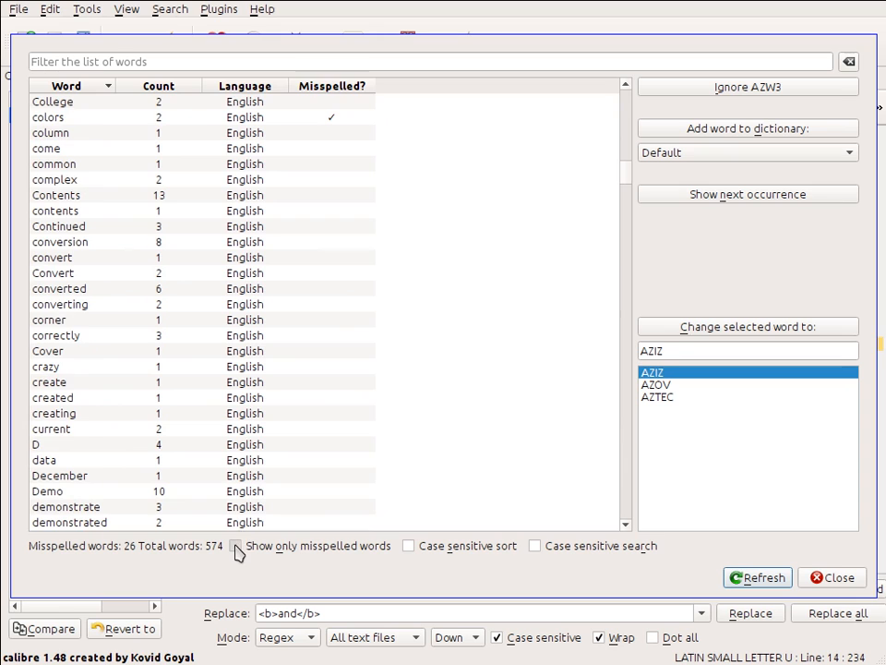
left_click(235, 545)
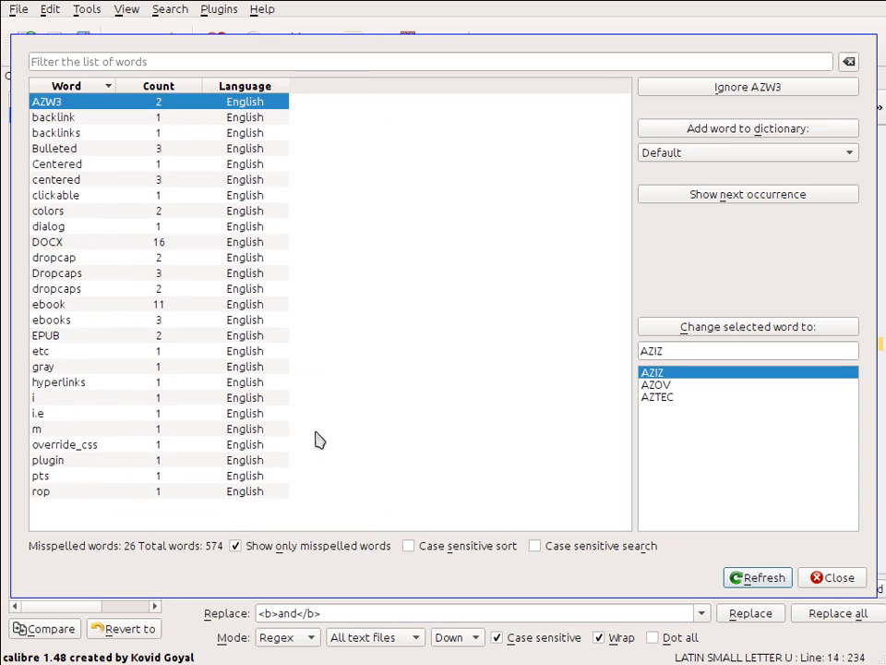
left_click(842, 577)
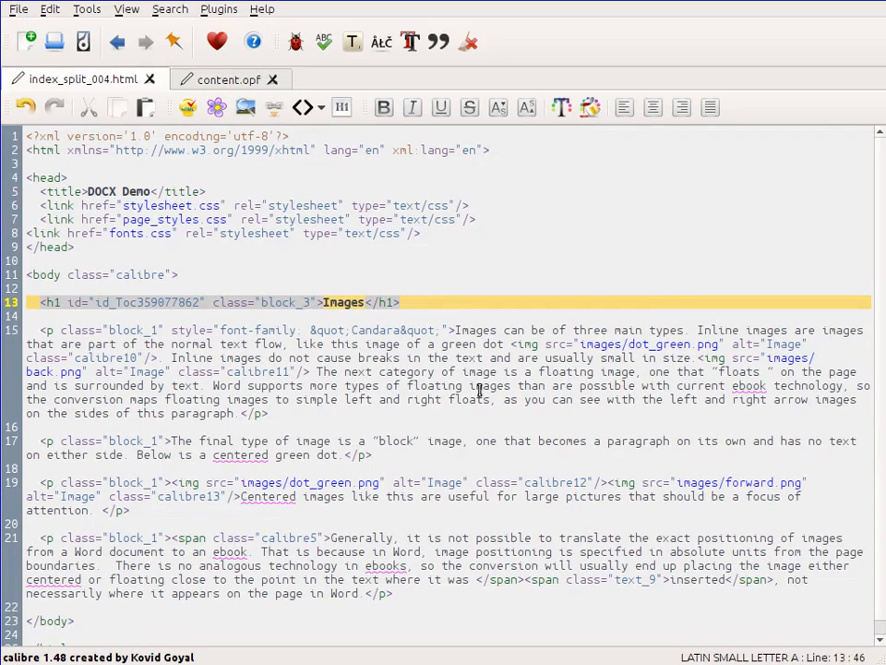
Step: Open the Table of Contents editor and expand the Text Formatting and Structural Elements entries
left_click(354, 46)
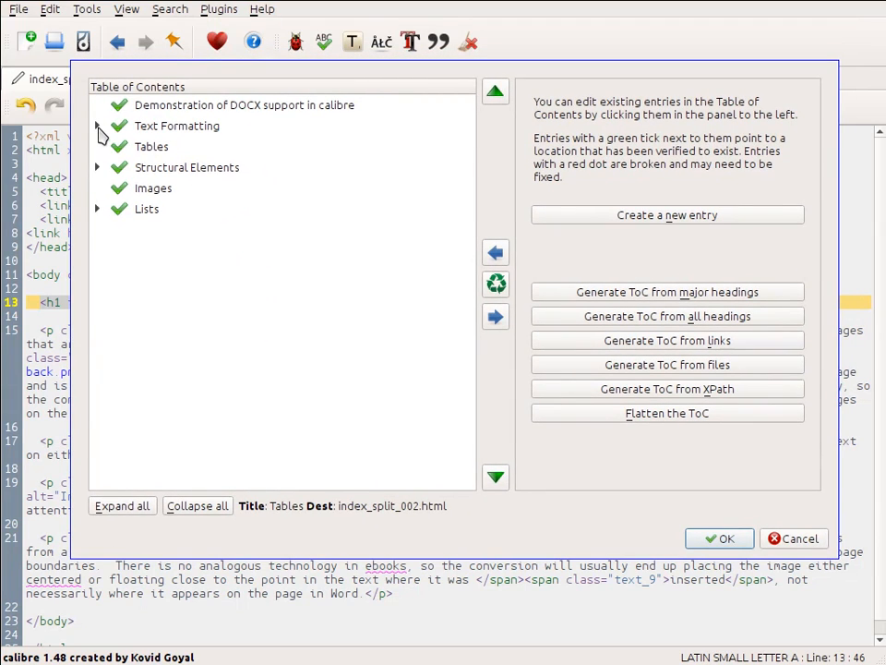
left_click(97, 126)
left_click(97, 229)
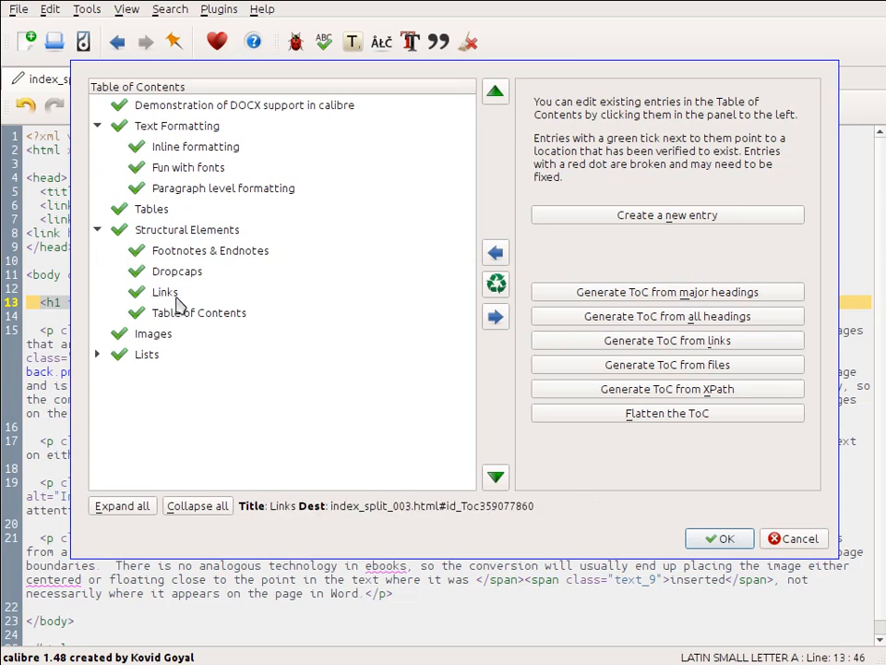
Step: Create a new Table of Contents entry pointing to the paragraph introducing the college table in index_split_002.html
left_click(658, 222)
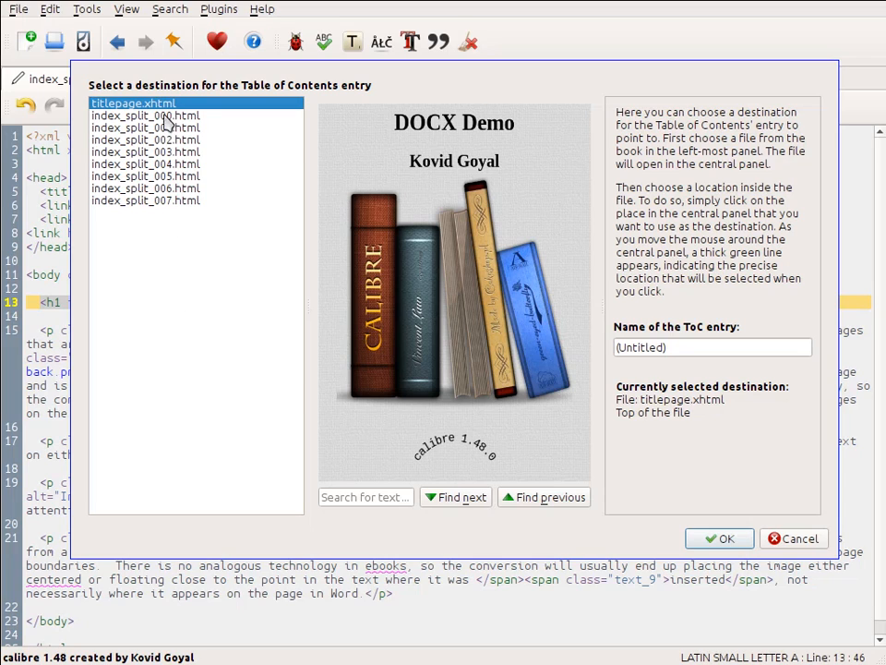
left_click(122, 140)
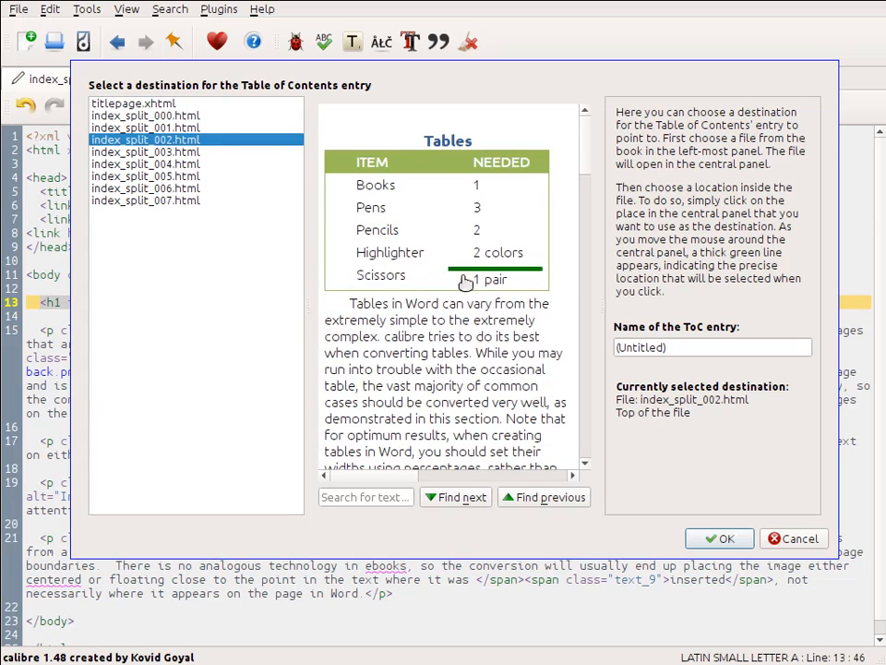
scroll(434, 346, "down", 1)
scroll(434, 346, "down", 5)
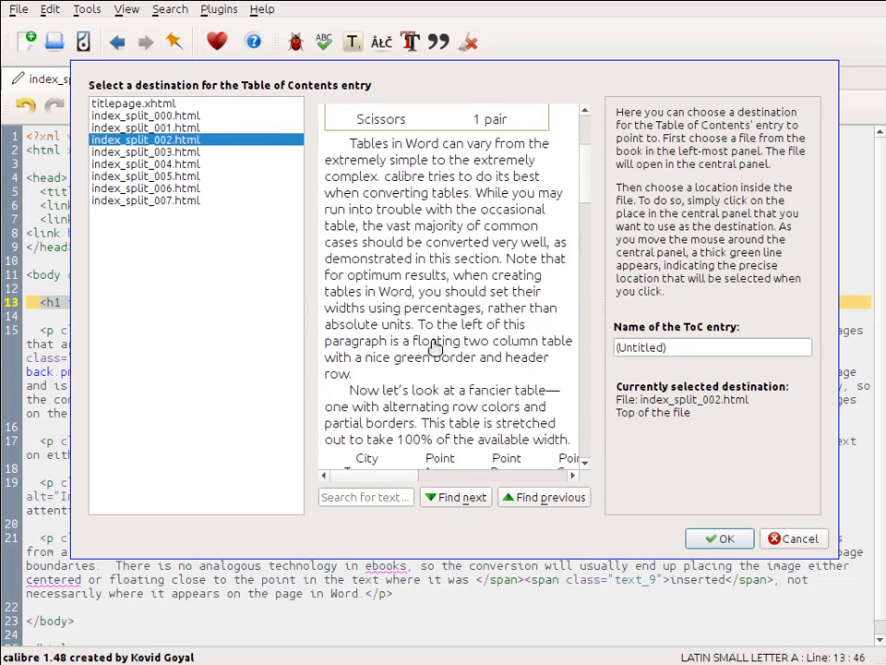
scroll(432, 239, "down", 5)
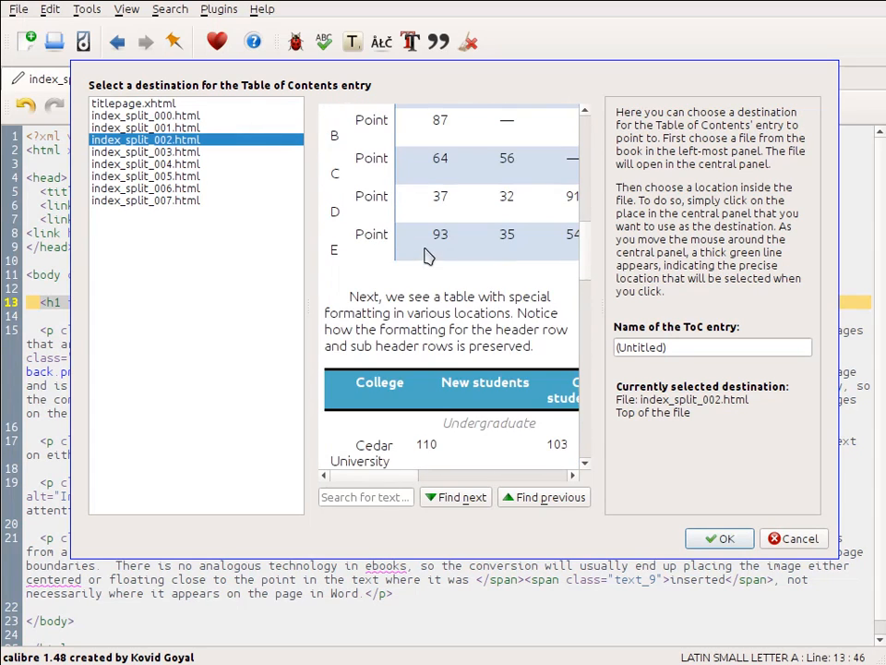
scroll(432, 307, "down", 5)
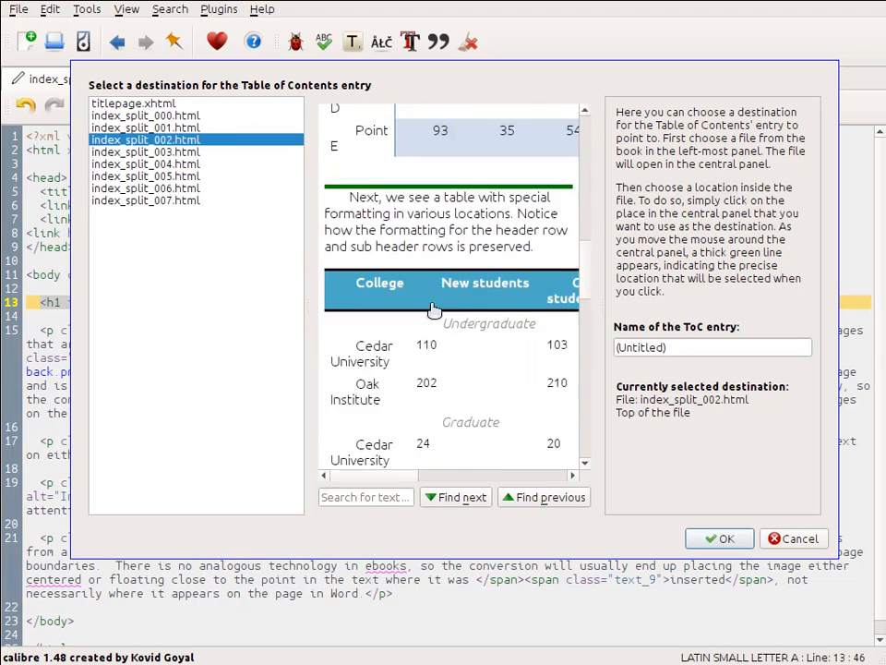
scroll(430, 308, "up", 4)
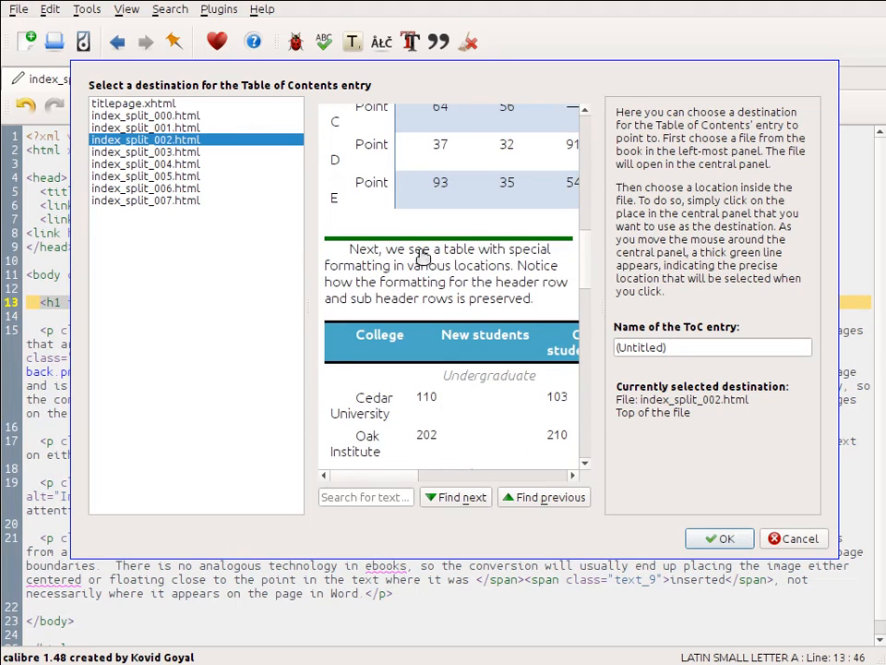
left_click(425, 243)
Step: Name the new entry "College table", confirm it, and save the Table of Contents changes
triple_click(682, 349)
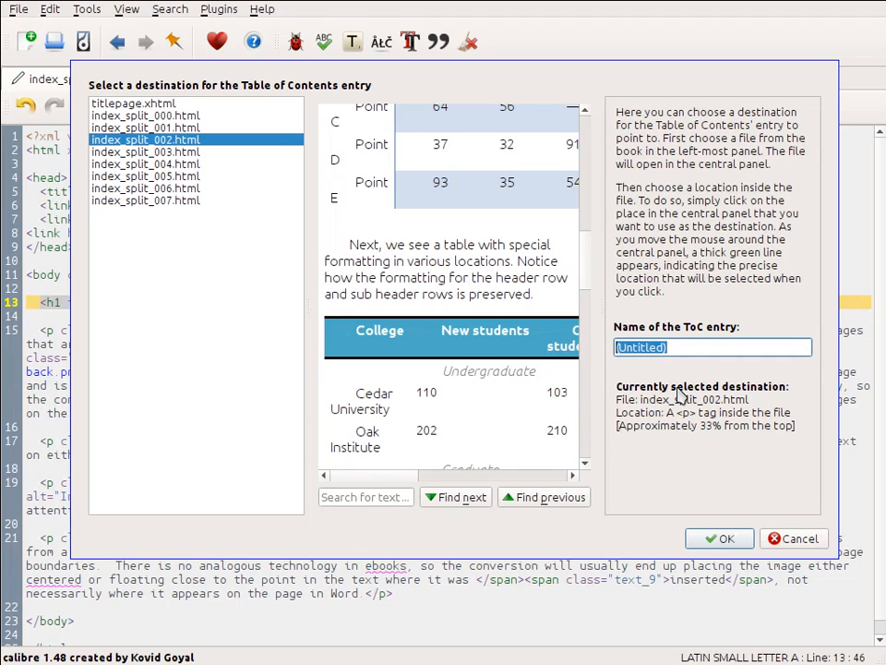
type("College table")
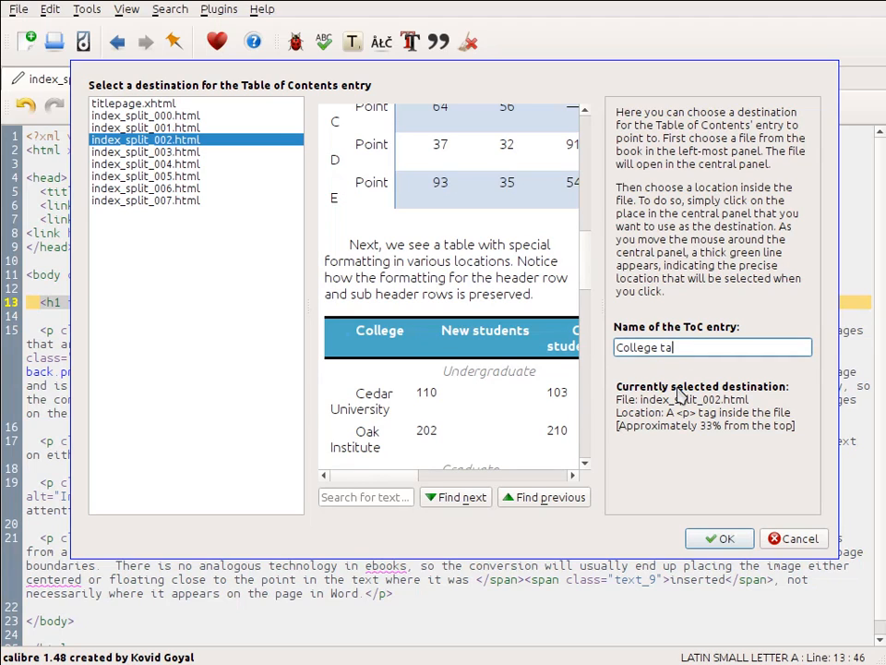
left_click(725, 538)
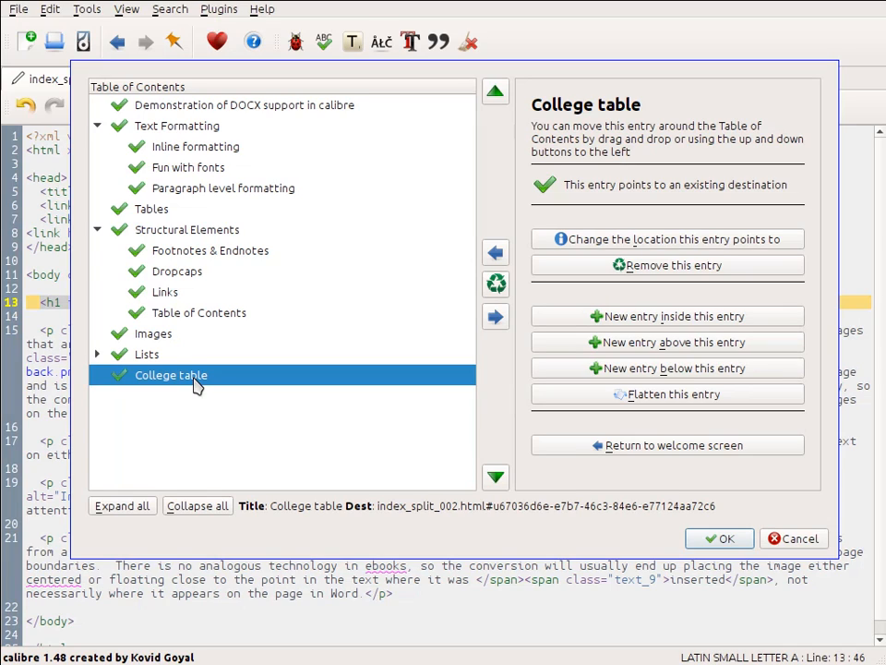
left_click(716, 538)
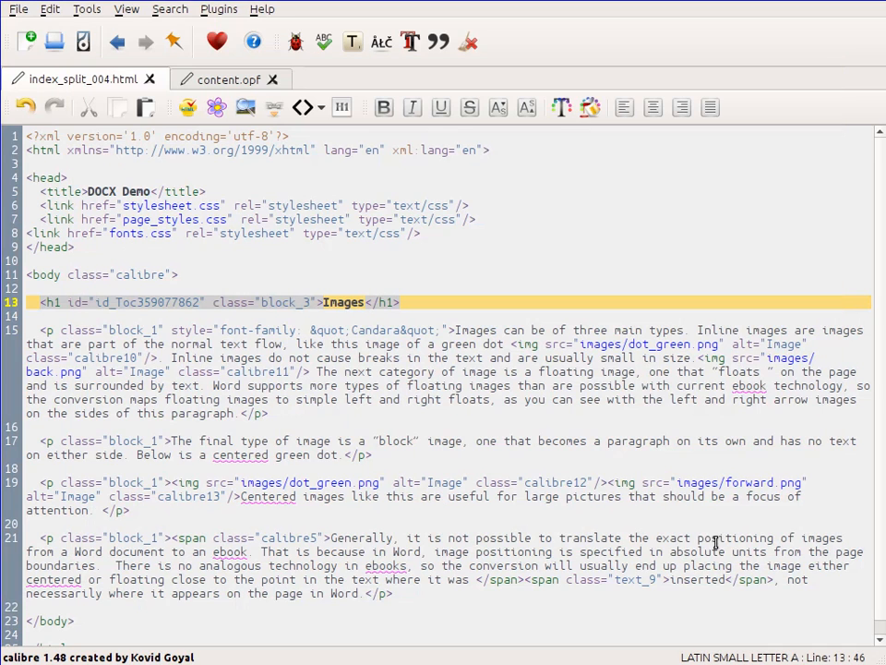